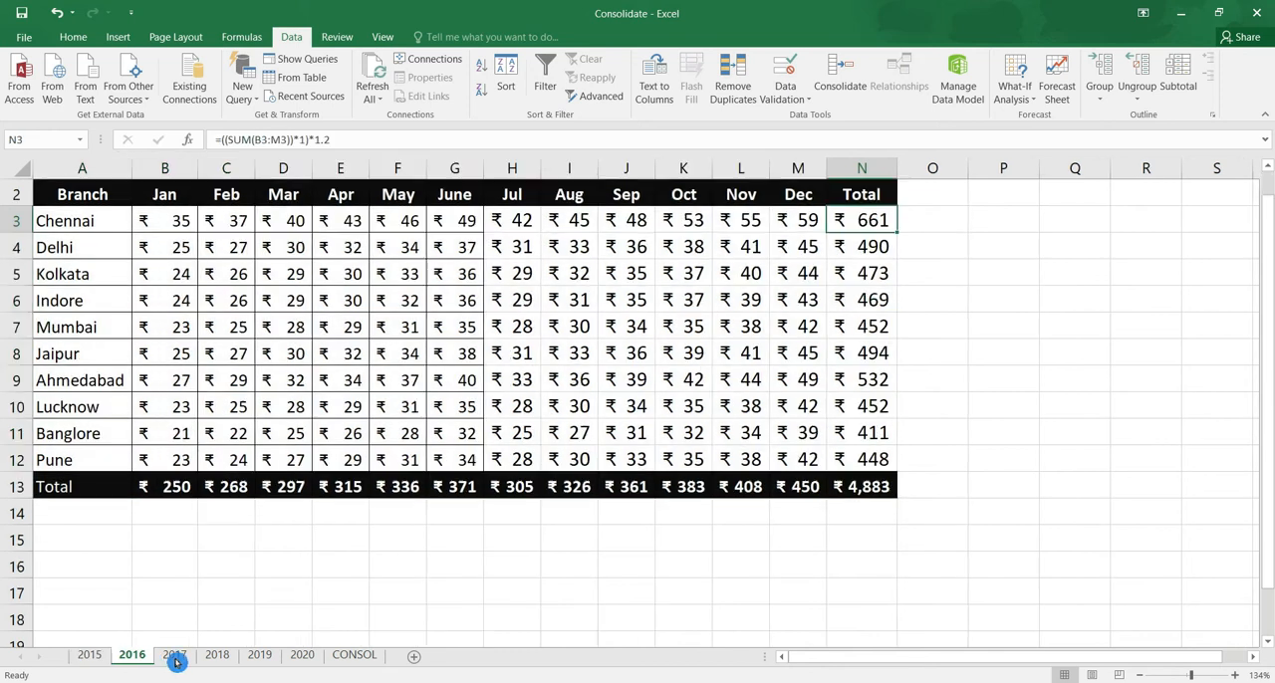
# Look through the branch tables on the 2018, 2019 and 2020 sheets
pyautogui.click(216, 658)
pyautogui.click(260, 657)
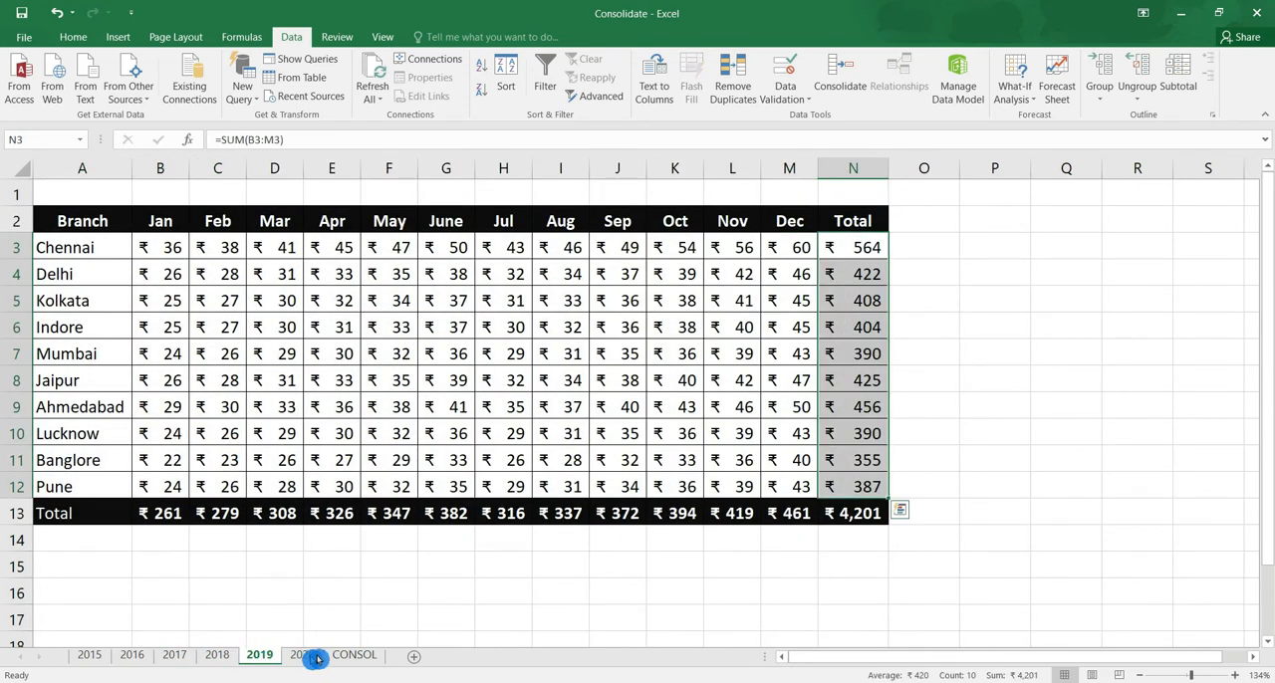
pyautogui.click(304, 657)
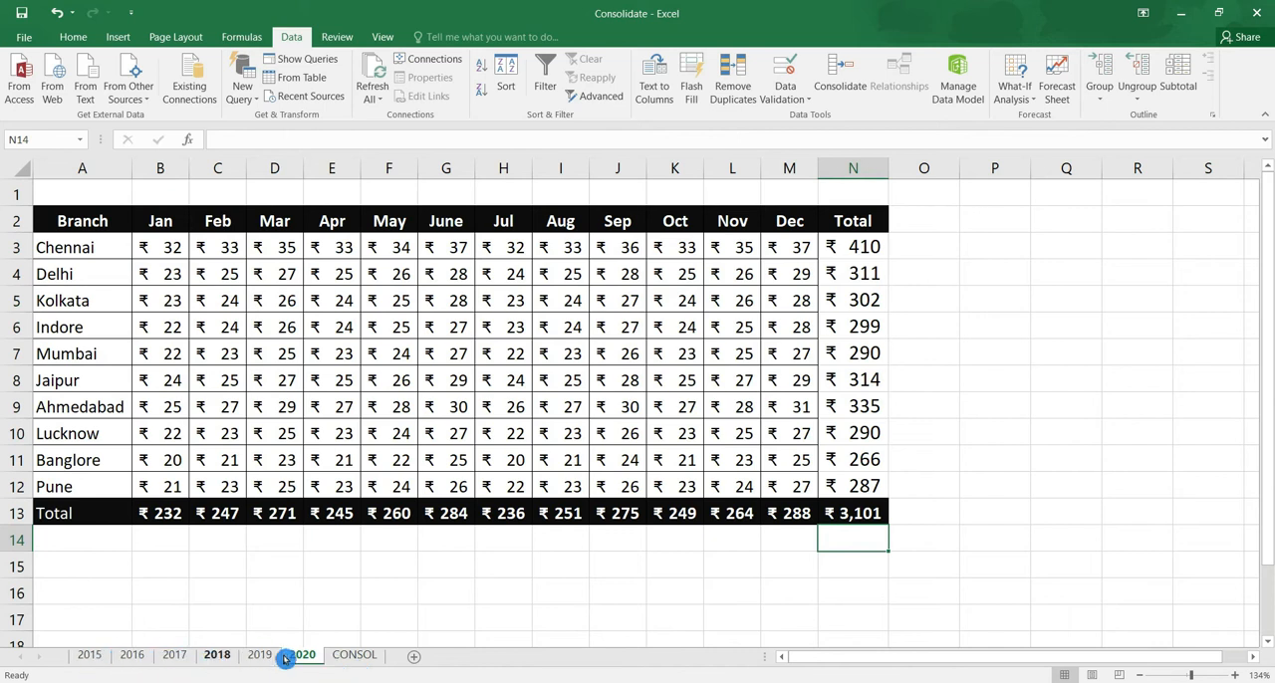
# Start a Consolidate operation at cell B2 of the CONSOL sheet using the Sum function
pyautogui.click(355, 655)
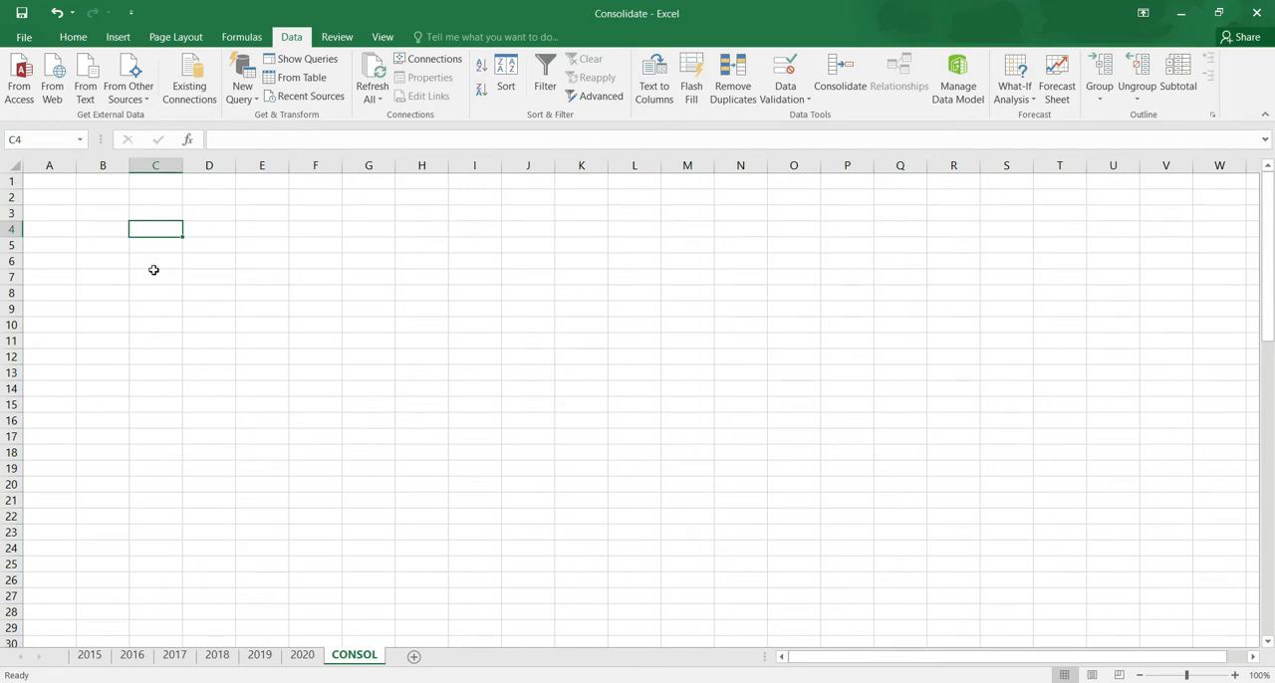
pyautogui.click(89, 202)
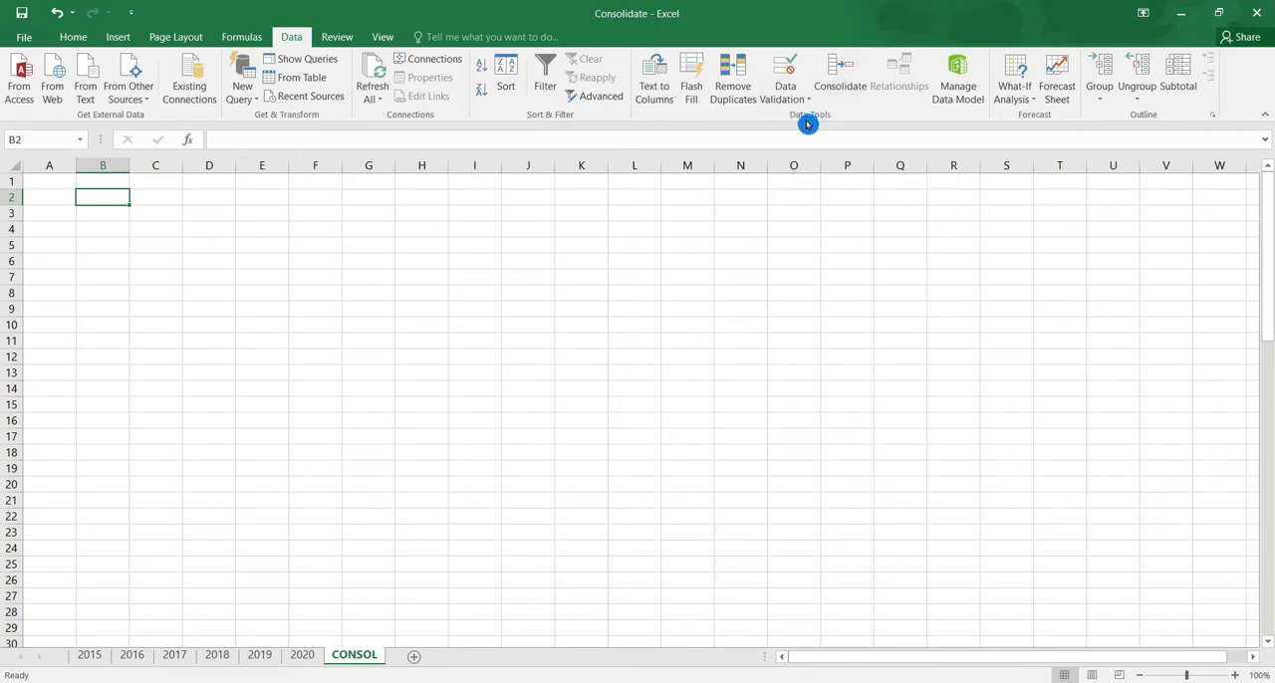
pyautogui.click(842, 85)
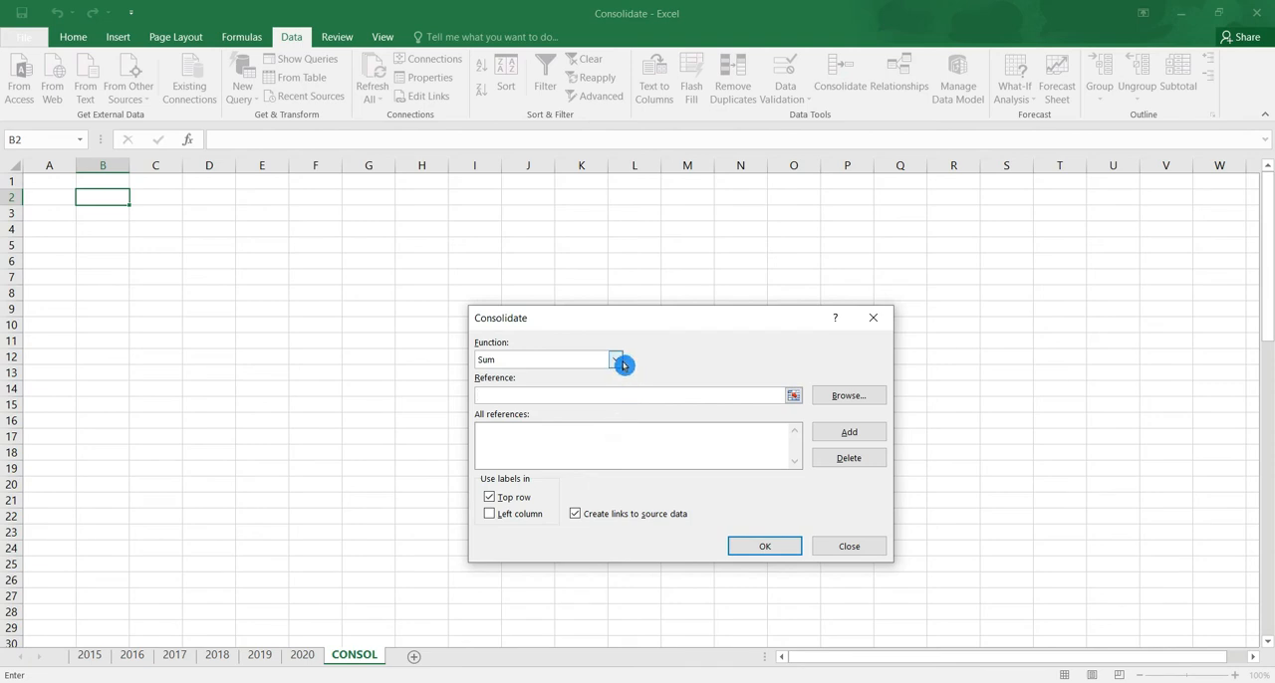
pyautogui.click(621, 364)
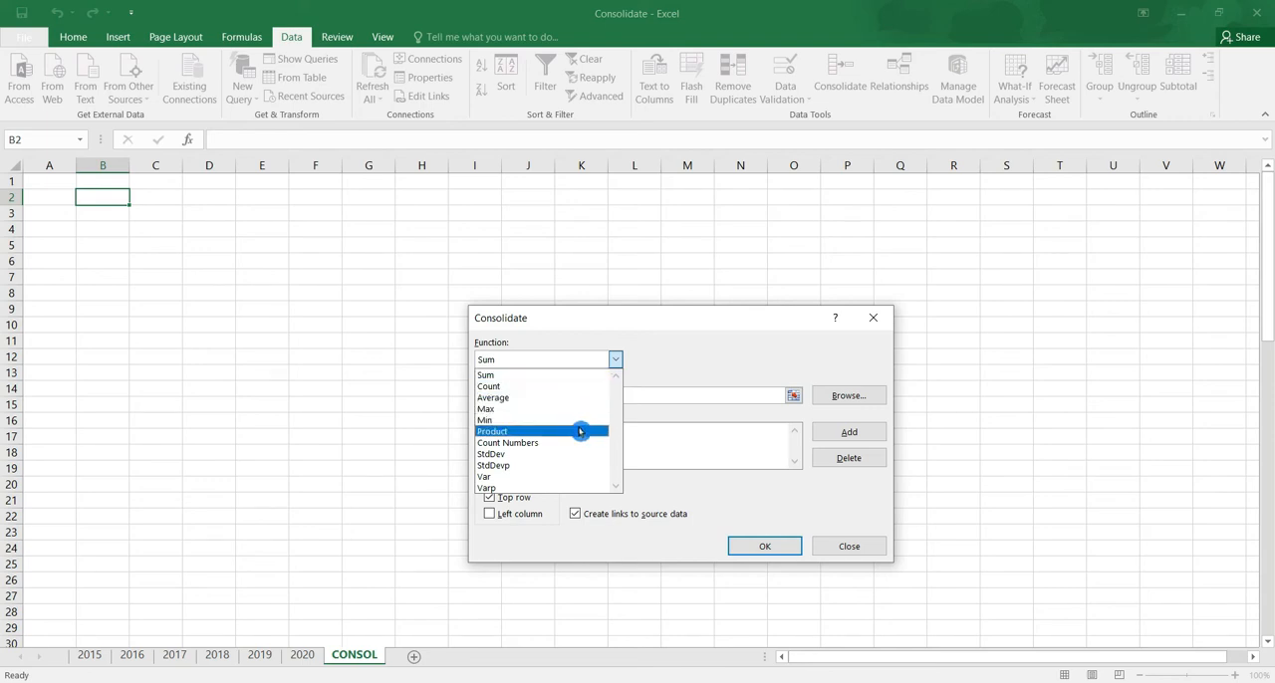
pyautogui.click(584, 375)
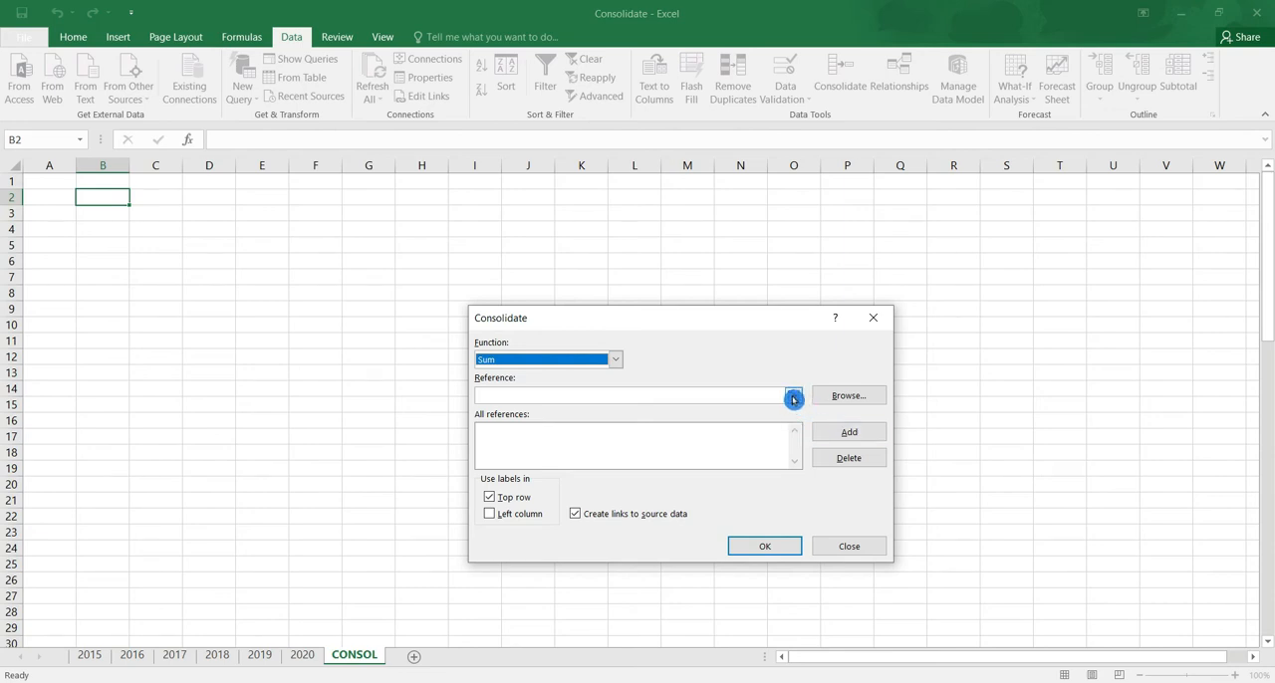
# Add the 2015 sheet's table, range A2:N13, to the consolidation references
pyautogui.click(793, 398)
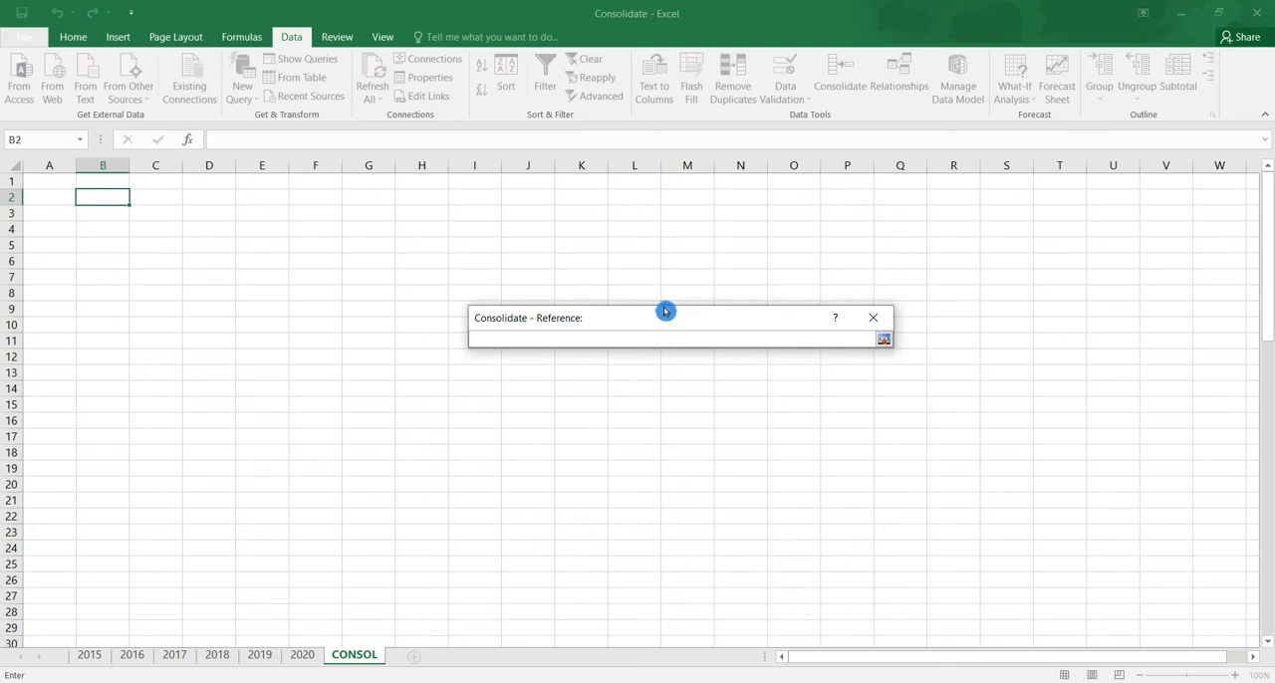
pyautogui.click(100, 654)
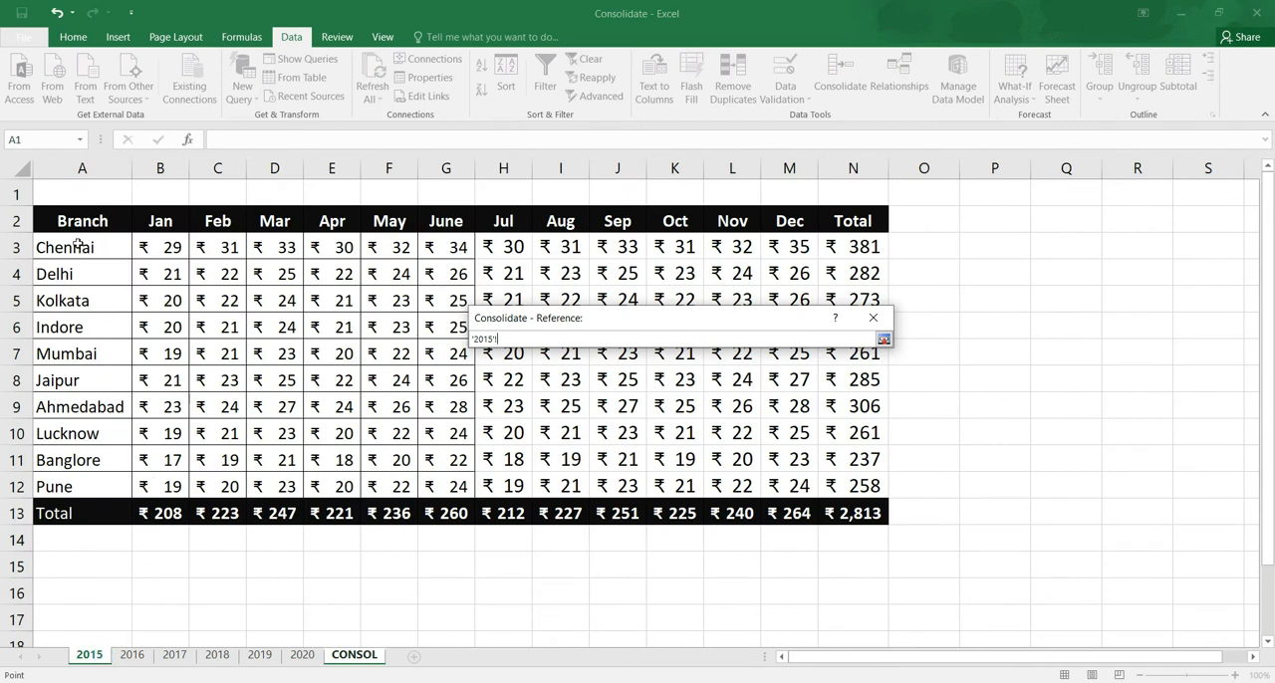
pyautogui.moveTo(102, 258); pyautogui.dragTo(846, 517)
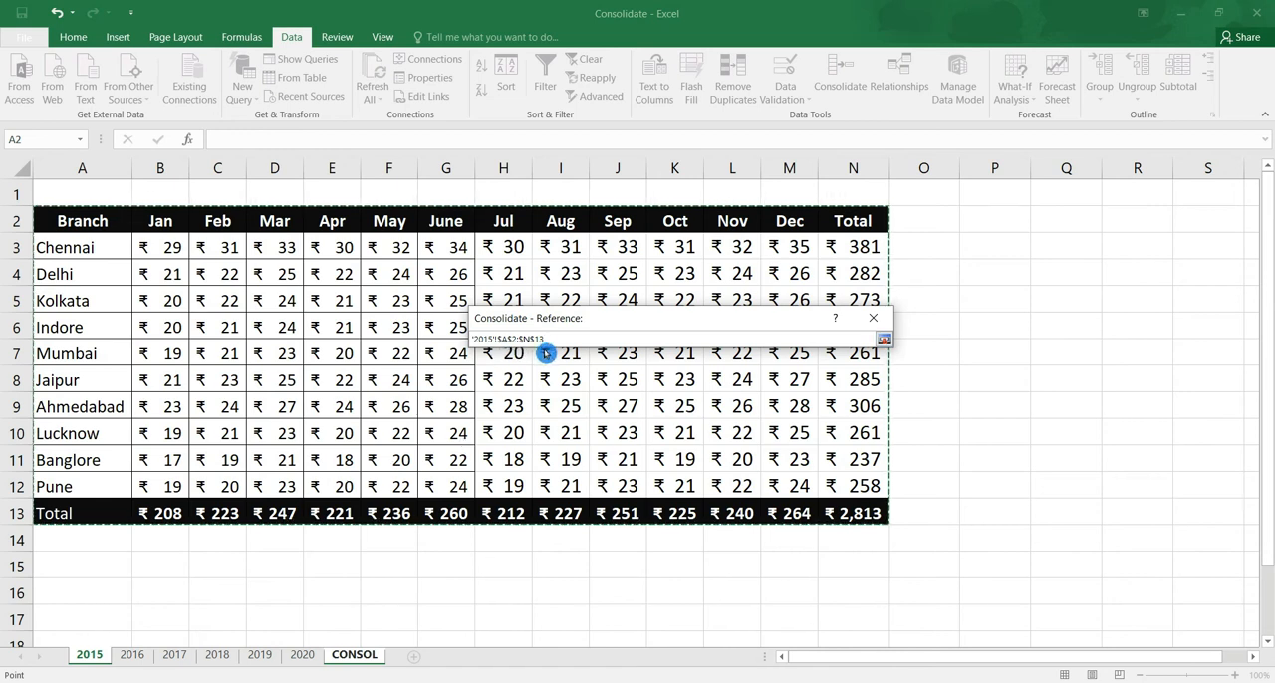
pyautogui.click(886, 342)
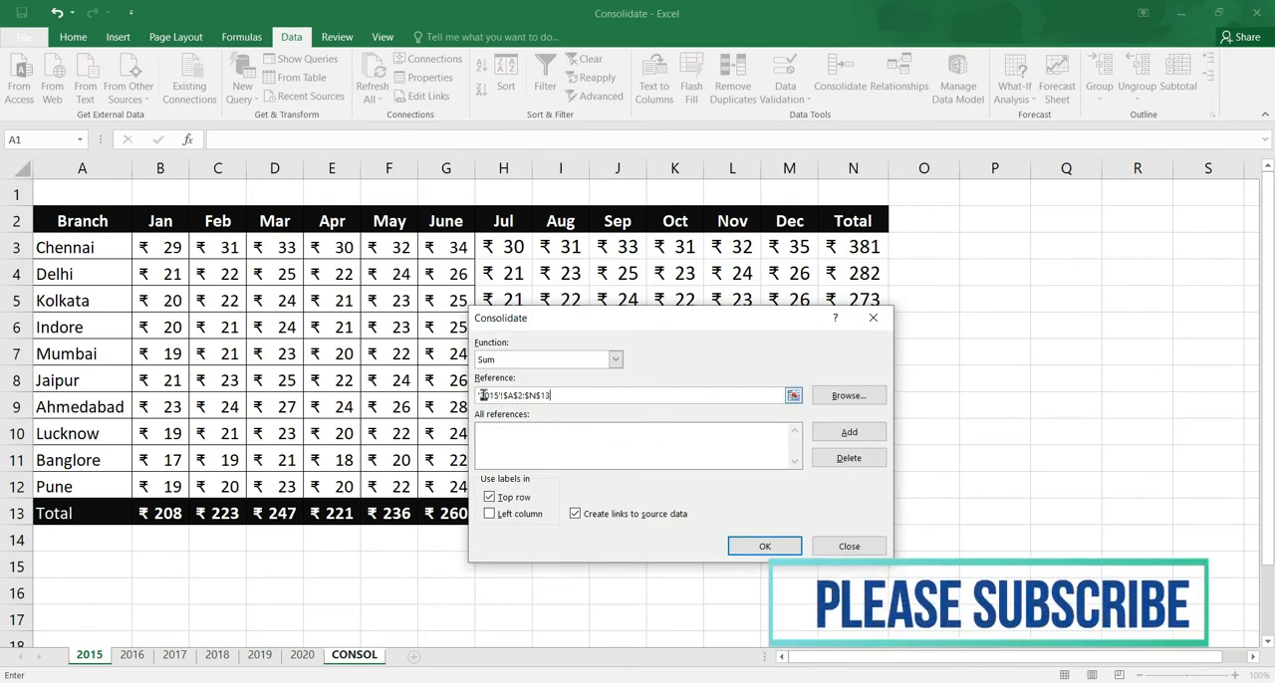
pyautogui.click(880, 435)
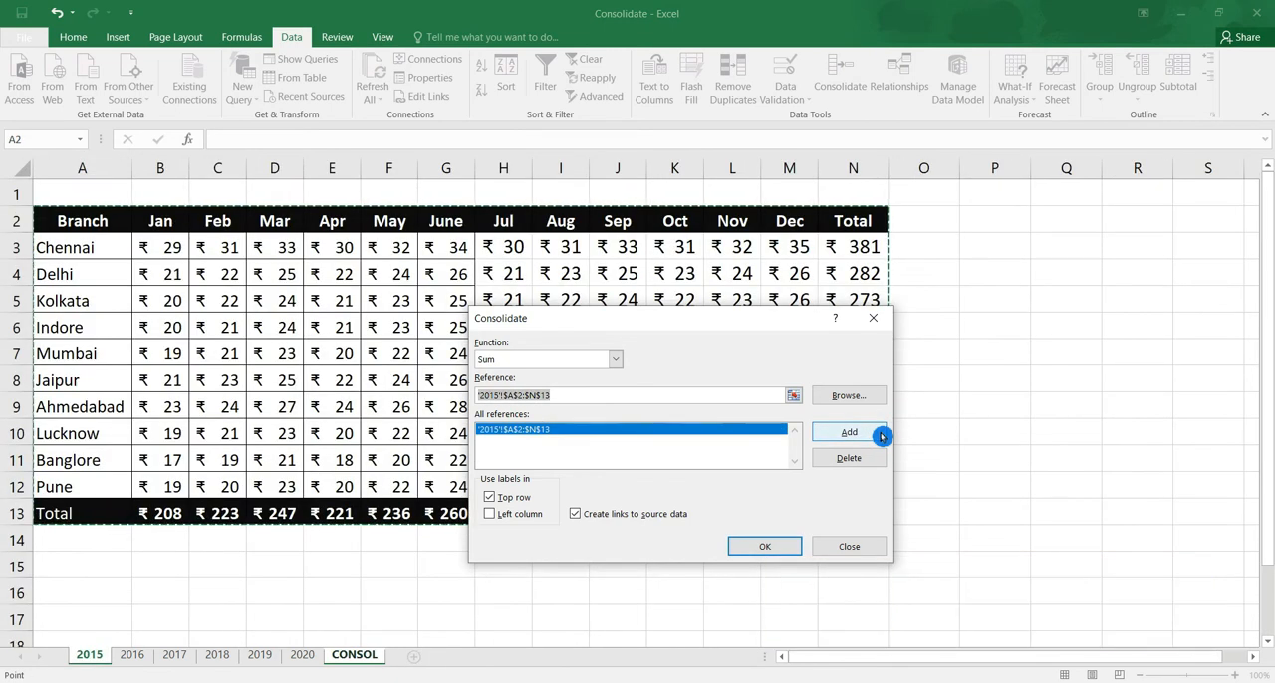
pyautogui.click(846, 457)
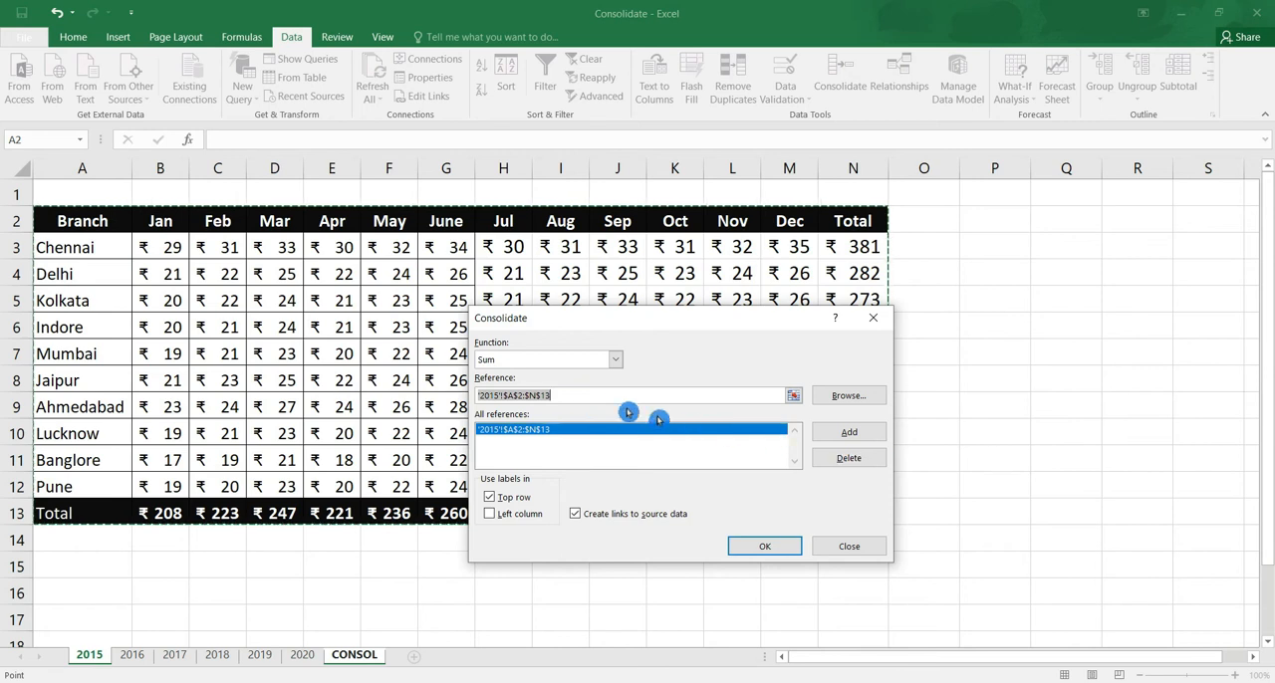
# Add the same range A2:N13 from the 2016, 2017, 2018, 2019 and 2020 sheets to the consolidation references
pyautogui.click(129, 657)
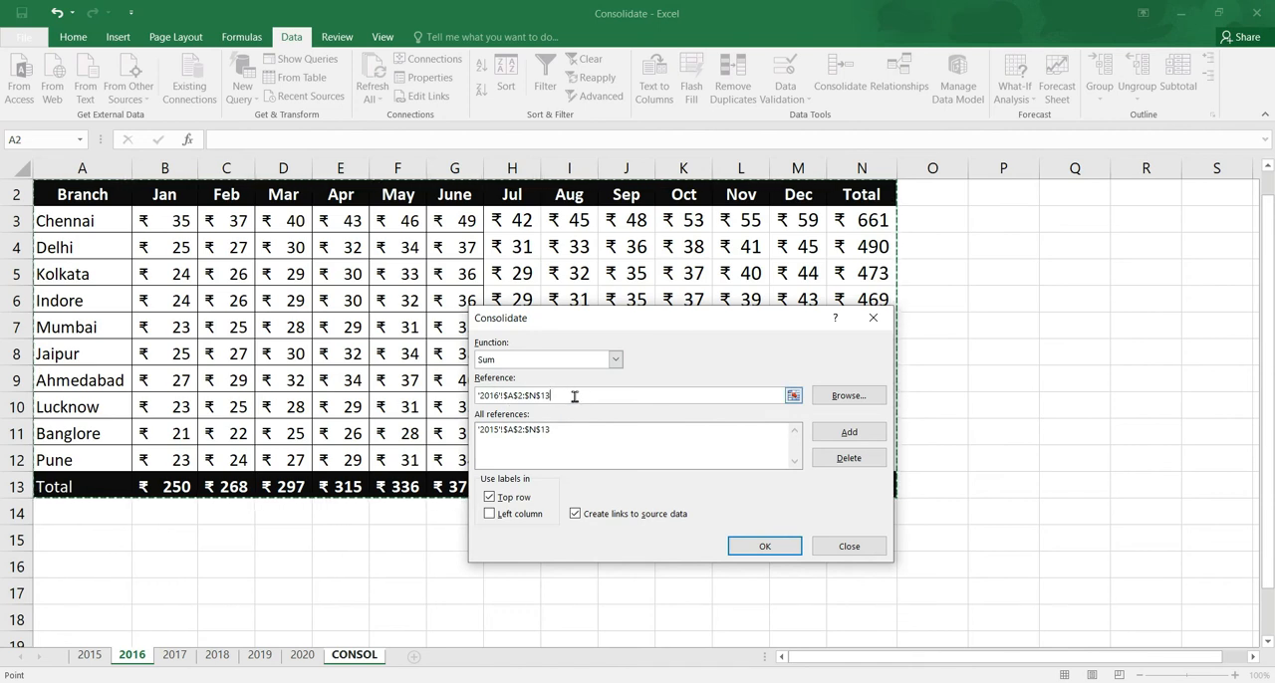
pyautogui.click(865, 434)
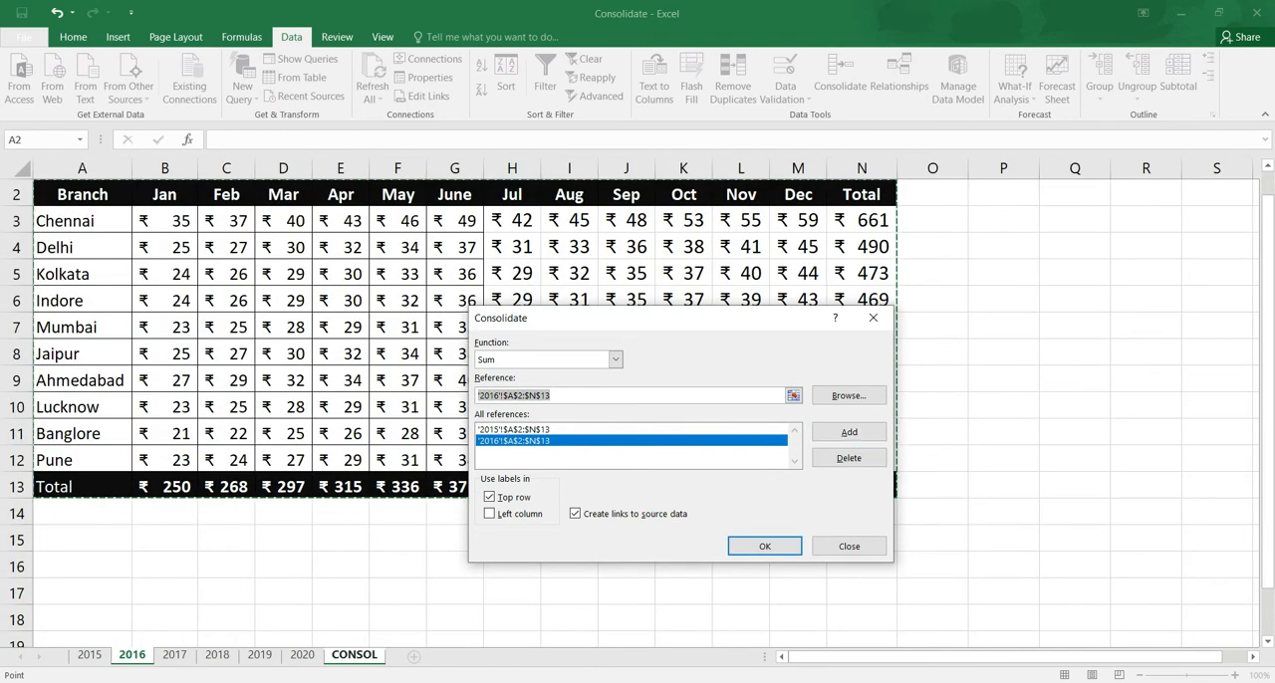
pyautogui.click(175, 655)
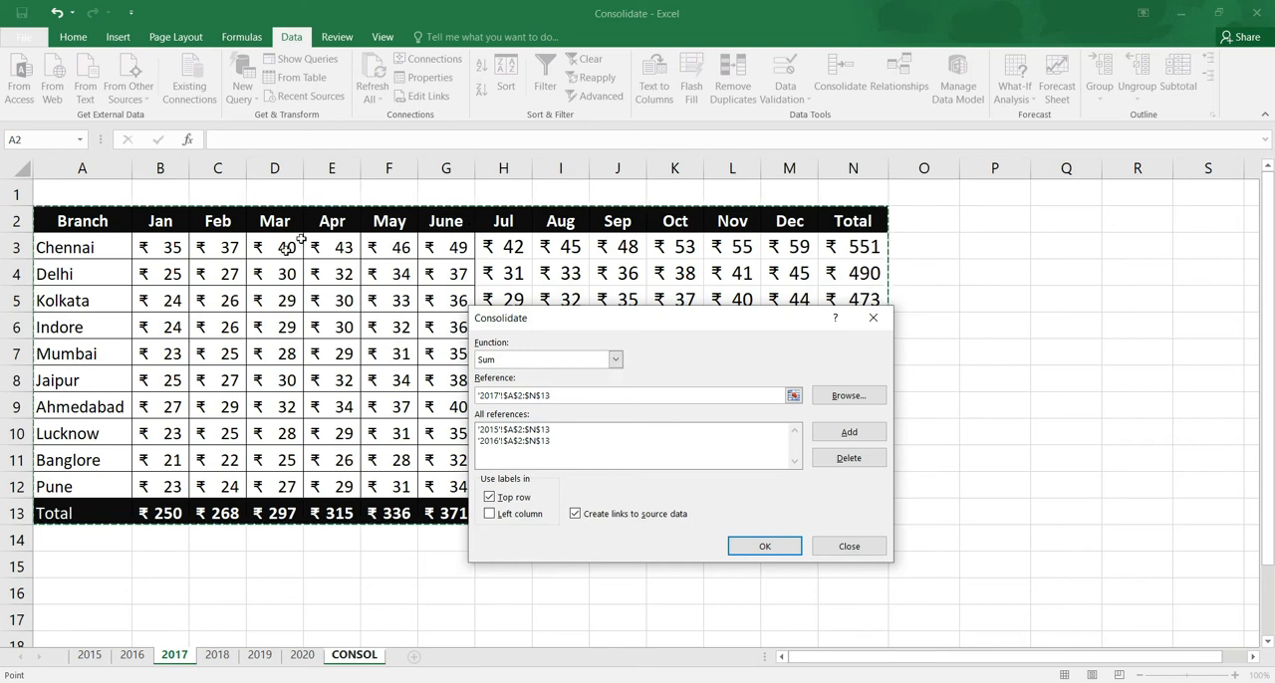
pyautogui.click(866, 433)
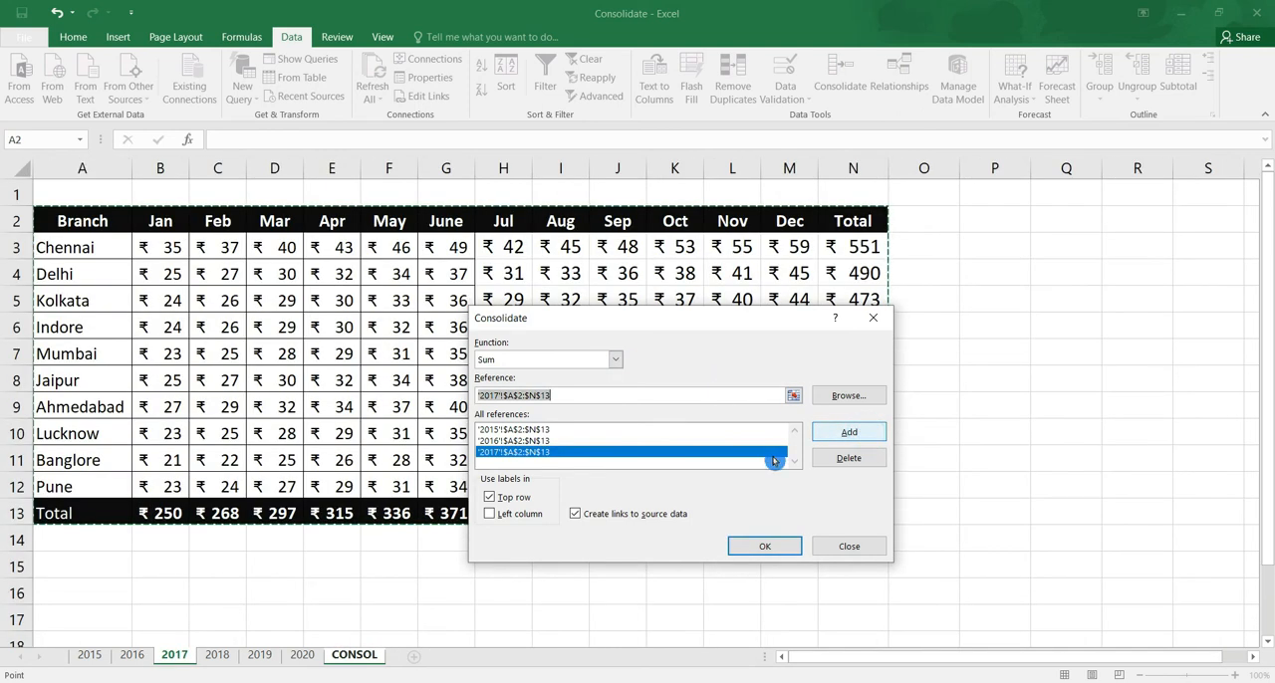
pyautogui.click(211, 666)
pyautogui.click(866, 432)
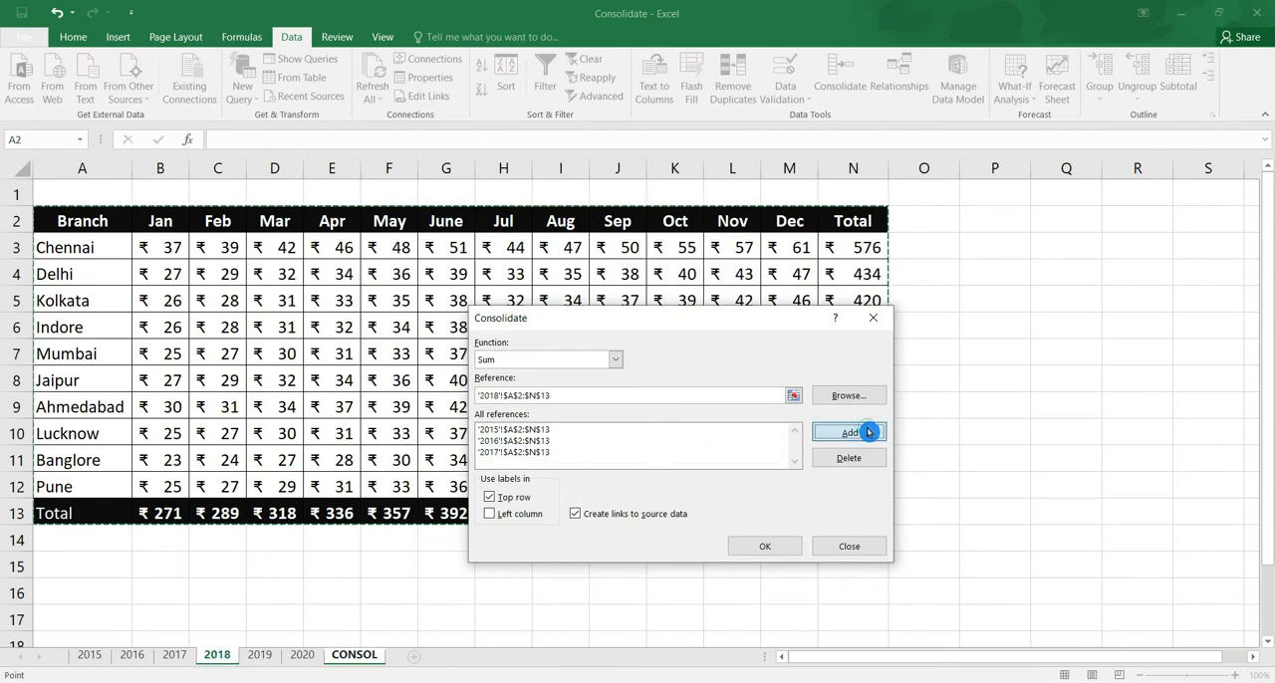
pyautogui.click(255, 666)
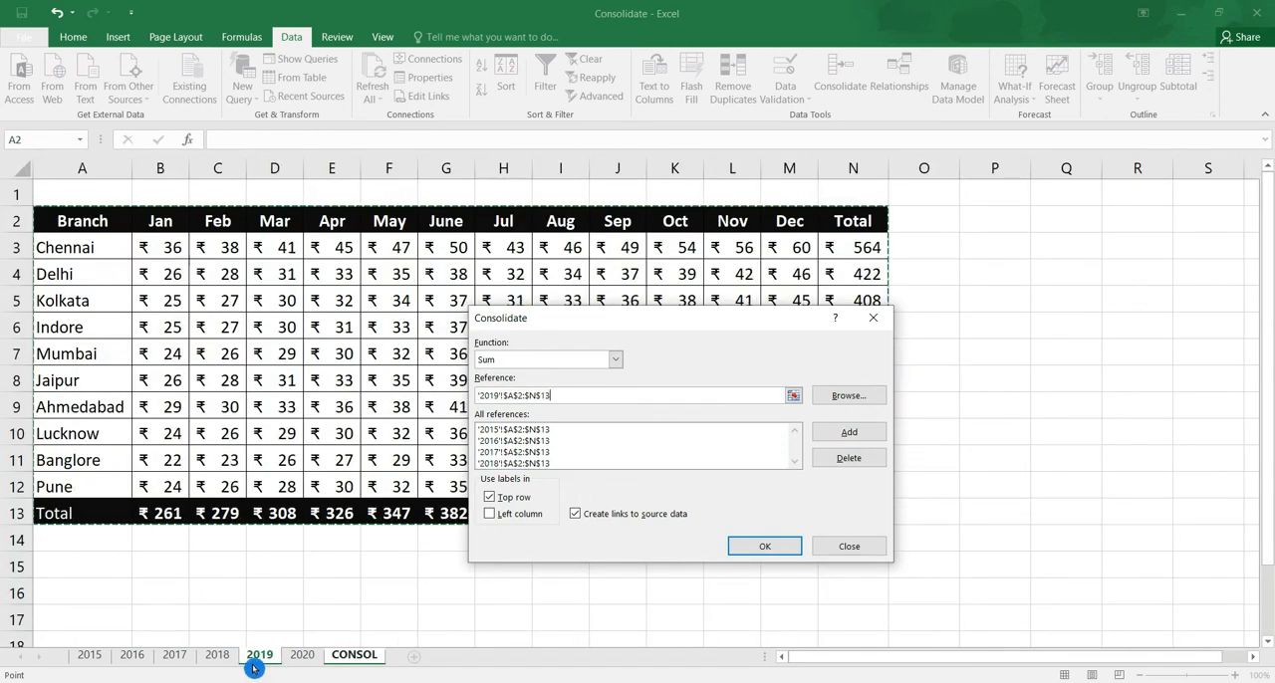
pyautogui.click(849, 431)
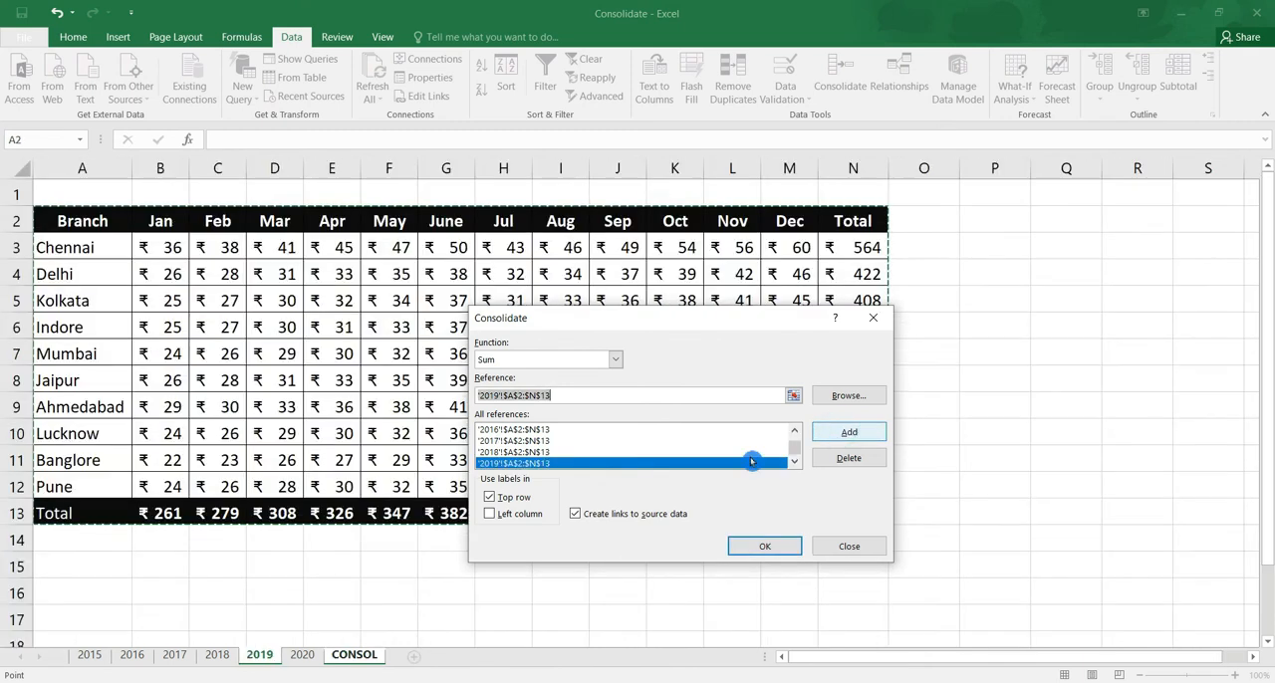
pyautogui.click(303, 656)
pyautogui.click(873, 435)
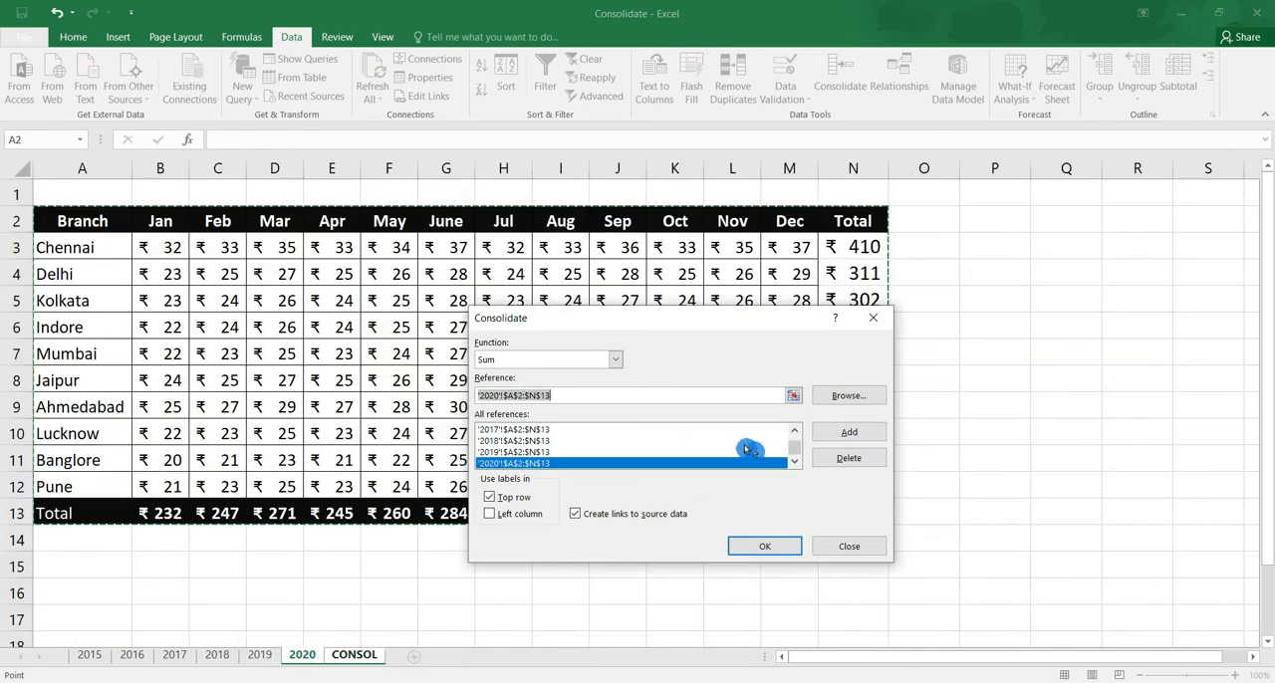
pyautogui.click(794, 430)
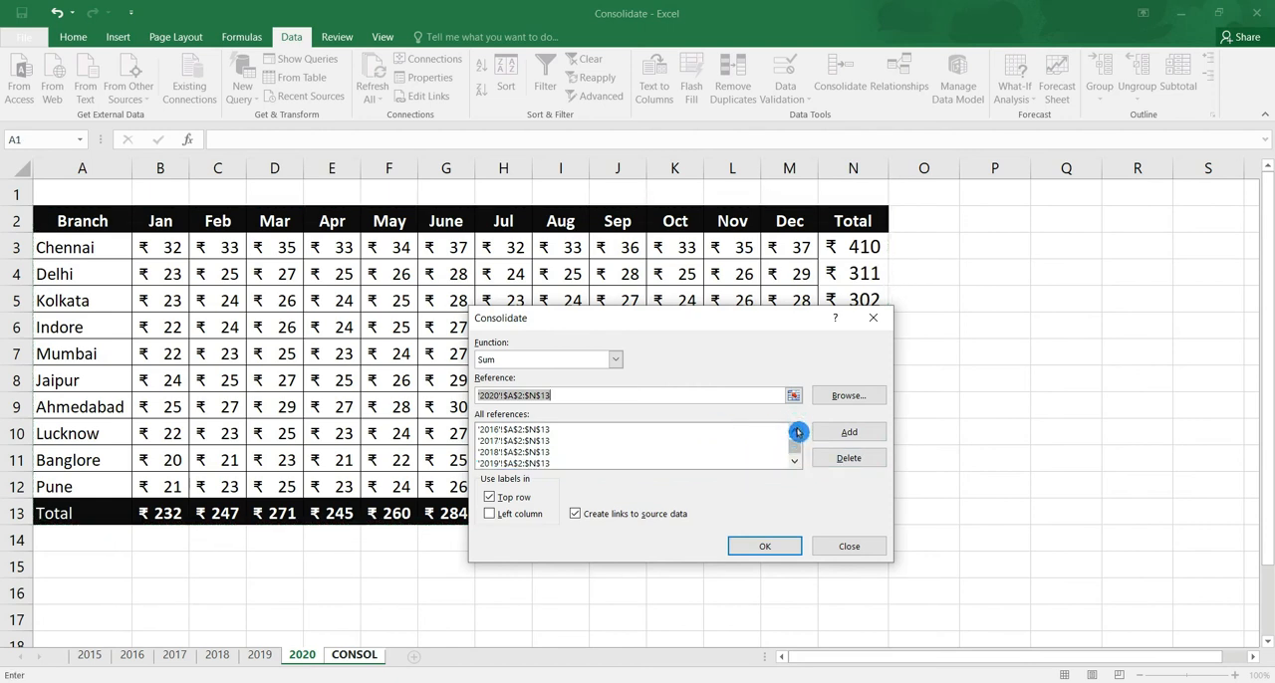
# Use both top row and left column labels and run the consolidation with links to source data
pyautogui.click(494, 496)
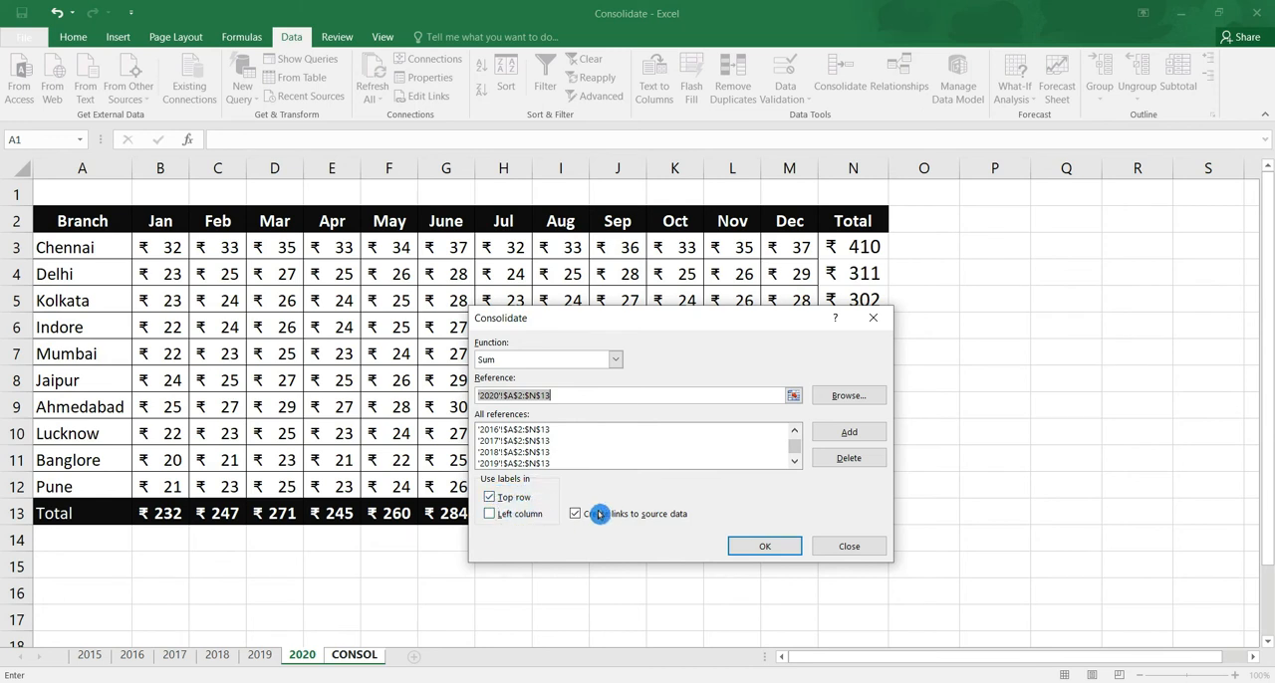
pyautogui.click(490, 515)
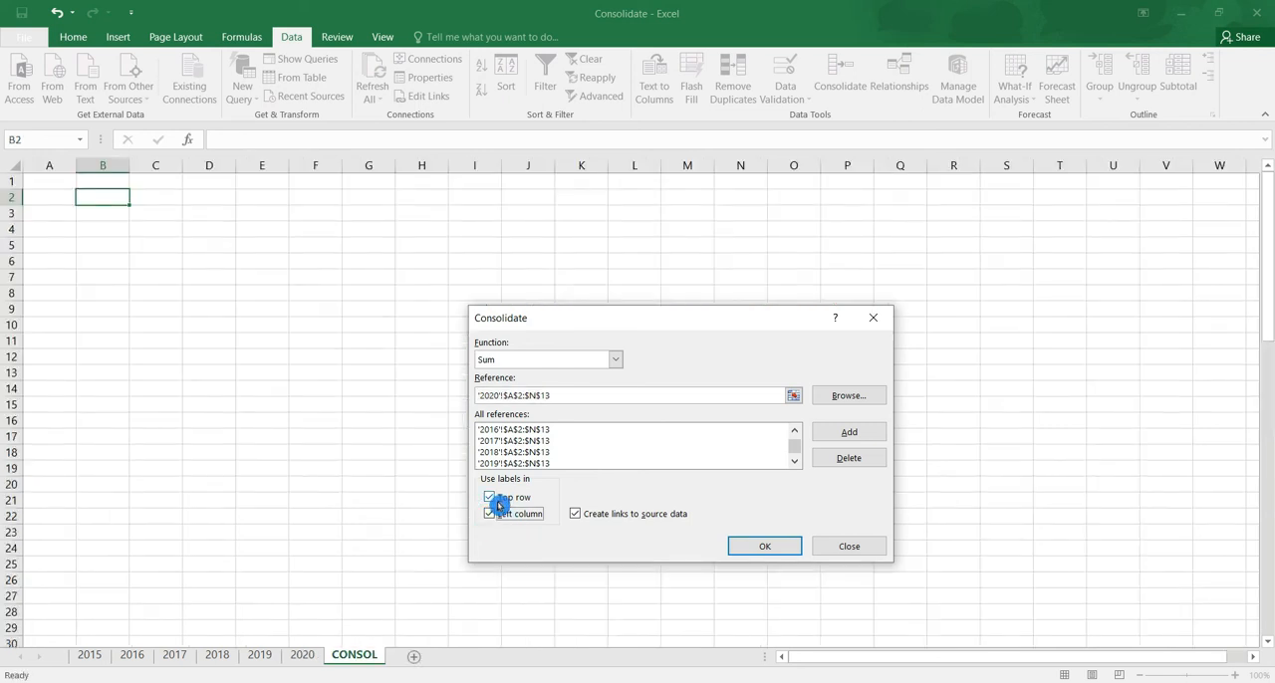
pyautogui.click(782, 549)
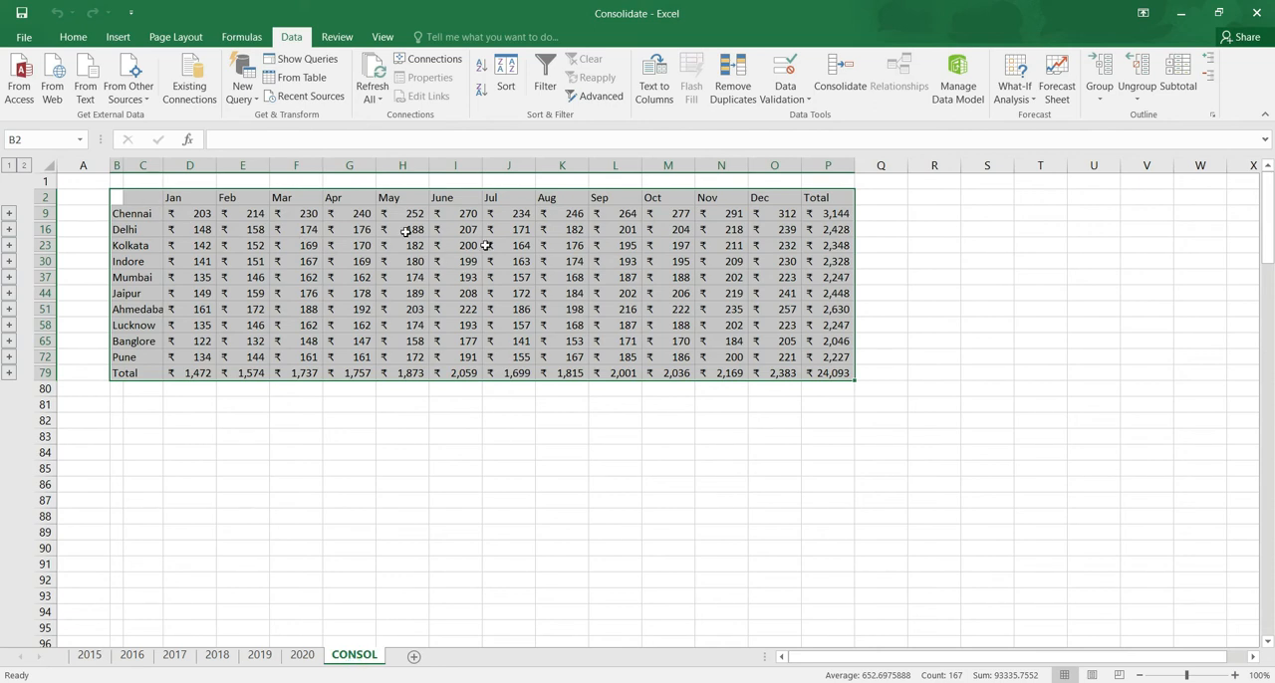
# Enlarge the CONSOL sheet to 130% and review the stored Consolidate references and label options without changing them
pyautogui.click(1239, 676)
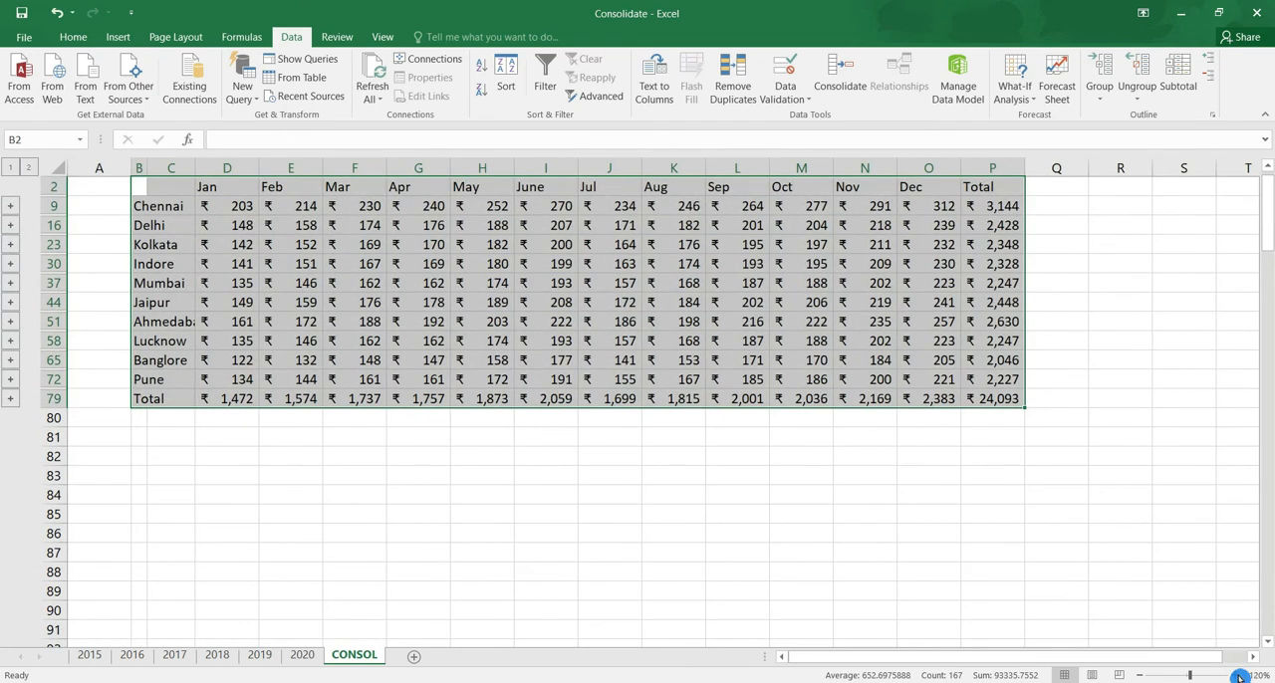
pyautogui.click(1238, 676)
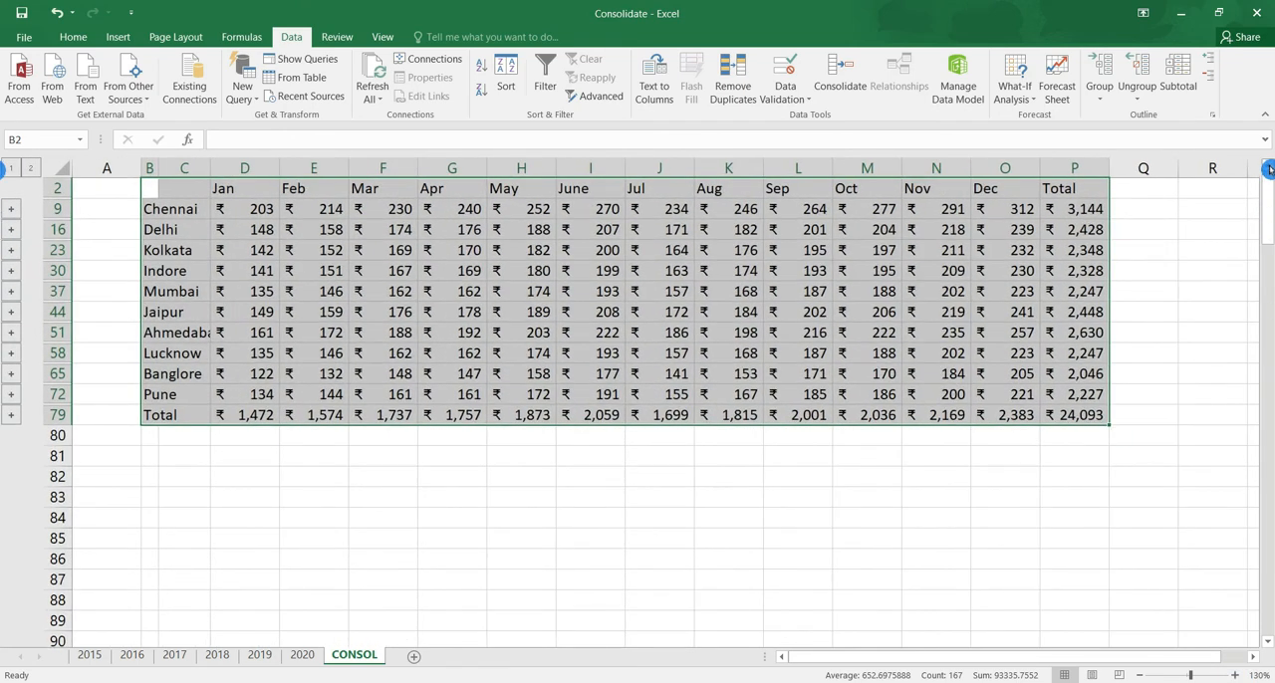
pyautogui.click(1267, 169)
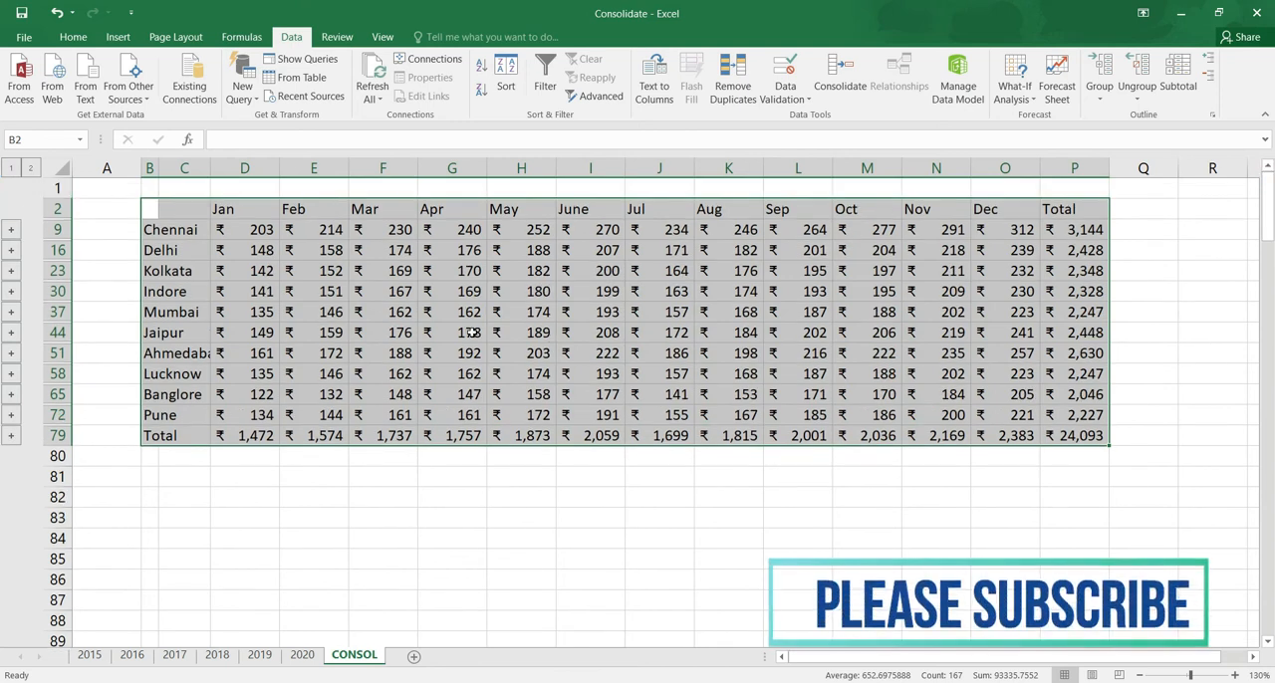
pyautogui.click(855, 95)
pyautogui.click(853, 95)
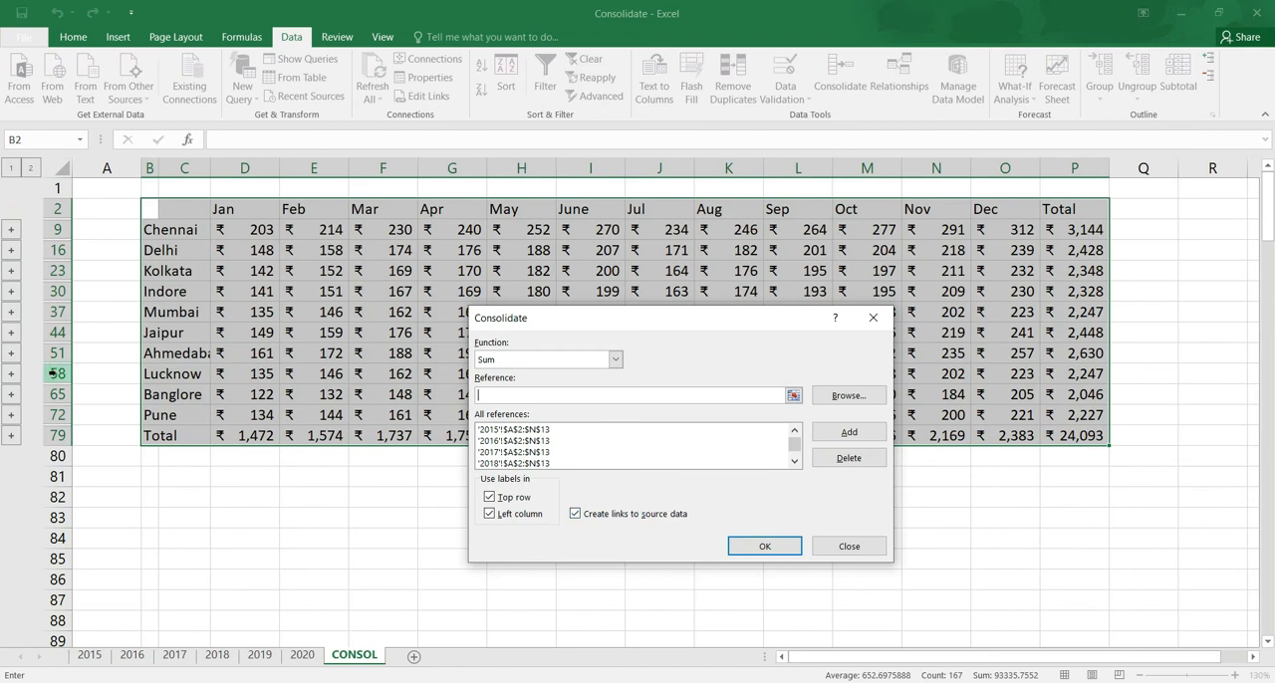
pyautogui.click(848, 547)
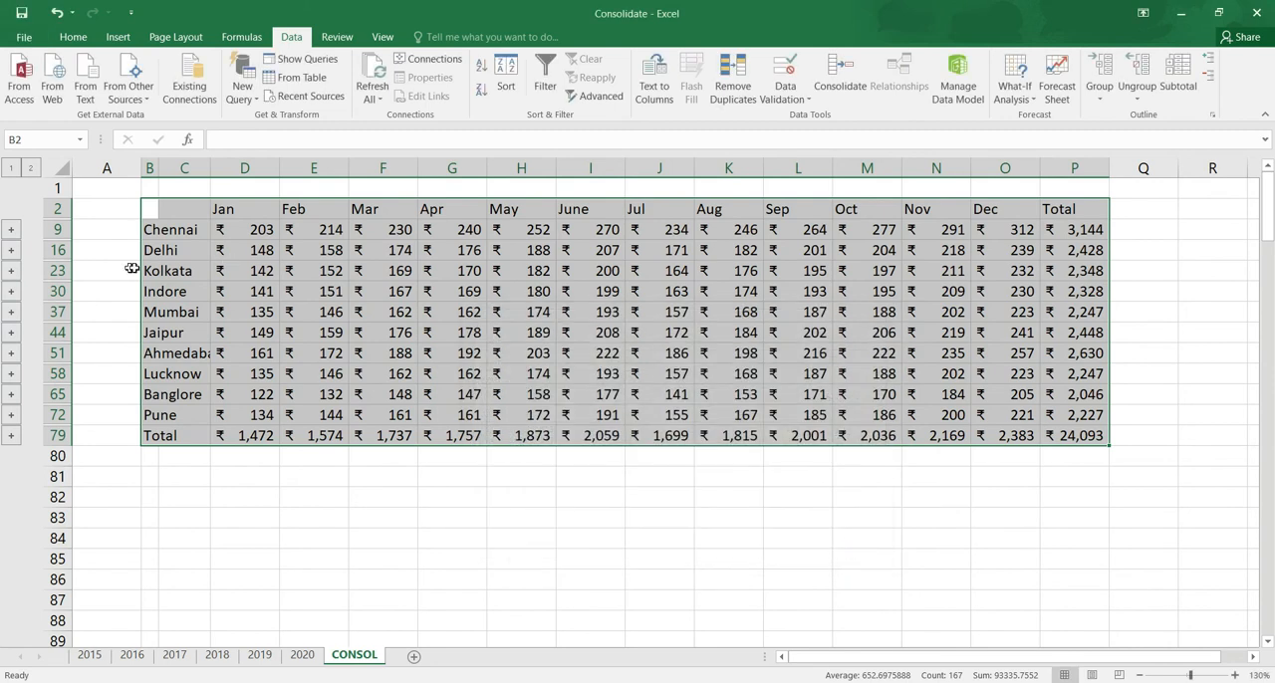
# Expand Chennai's detail rows in the consolidated table, select their values D3:P8, and widen column C to fit its labels
pyautogui.click(184, 227)
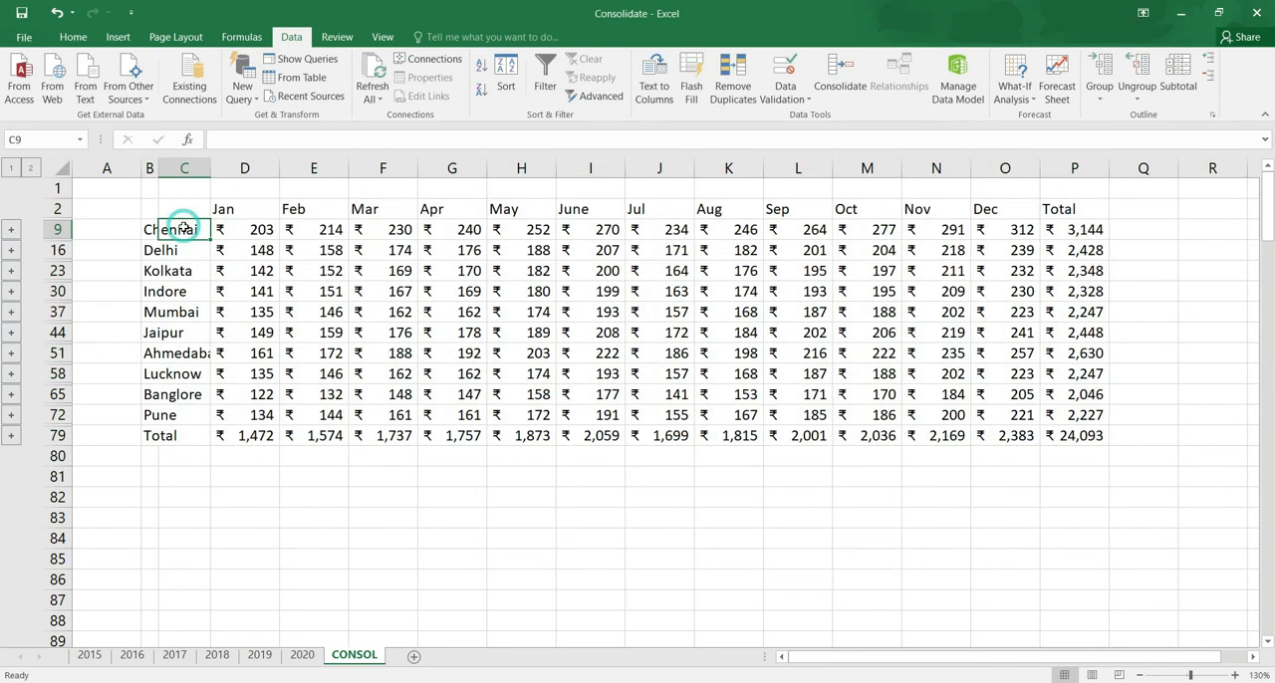
pyautogui.click(792, 292)
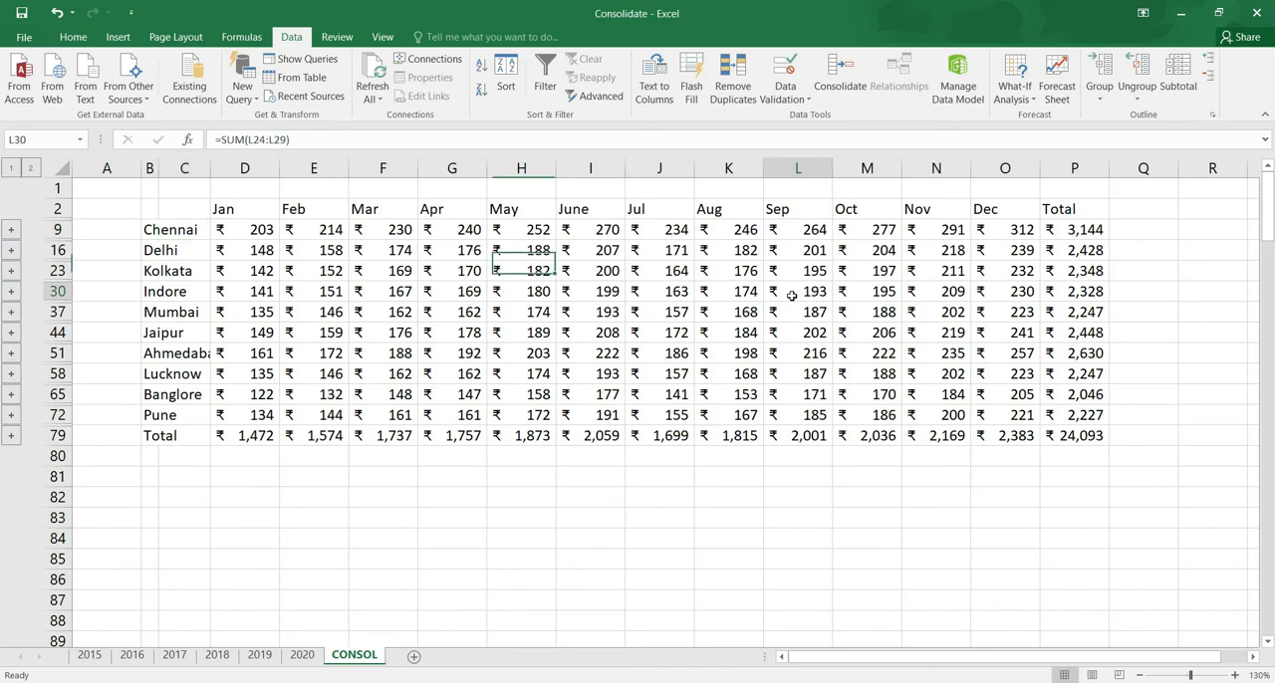
pyautogui.click(10, 240)
pyautogui.moveTo(236, 229); pyautogui.dragTo(1059, 337)
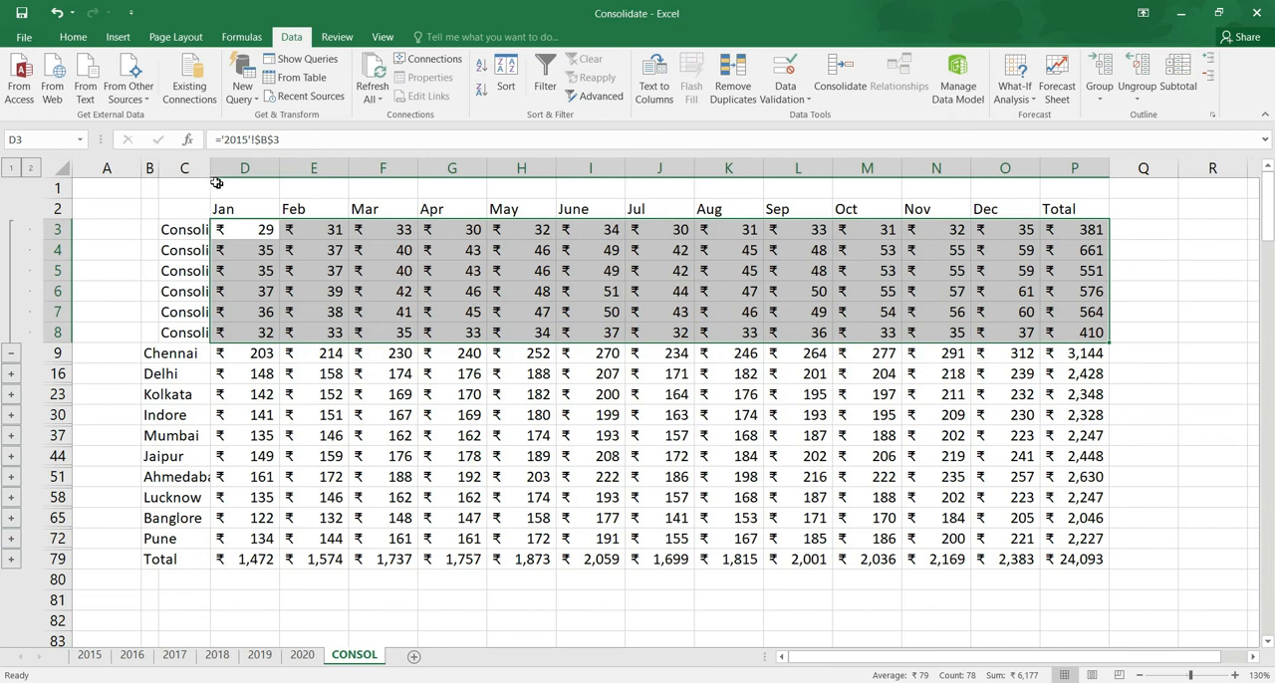
pyautogui.moveTo(212, 167); pyautogui.dragTo(262, 171)
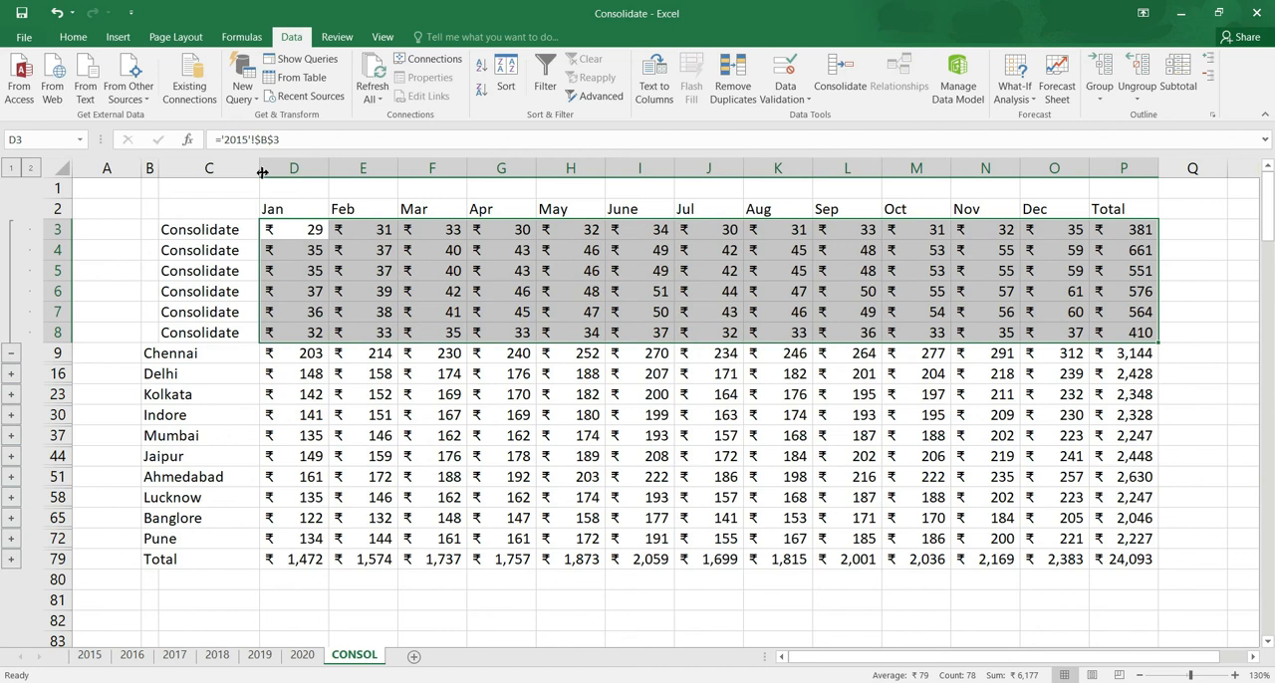
# Inspect Lucknow's detail rows and the full detail of all branches, leaving every group collapsed to its summary row
pyautogui.click(12, 353)
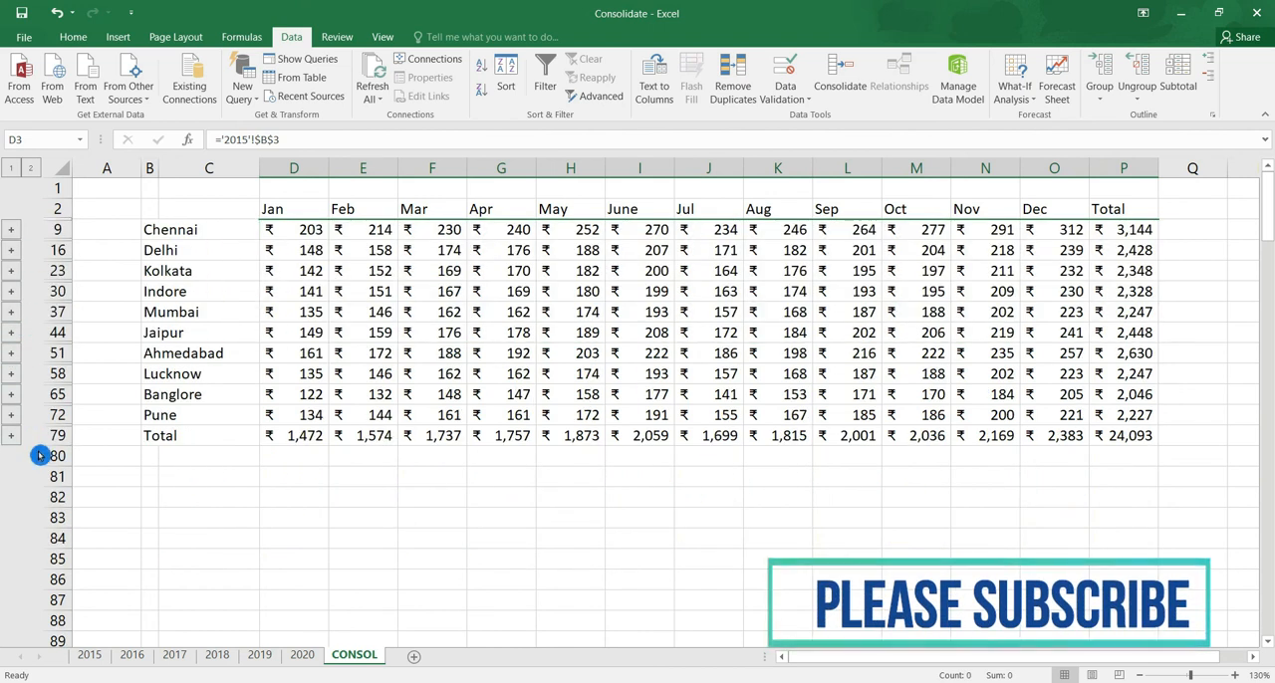
pyautogui.click(11, 374)
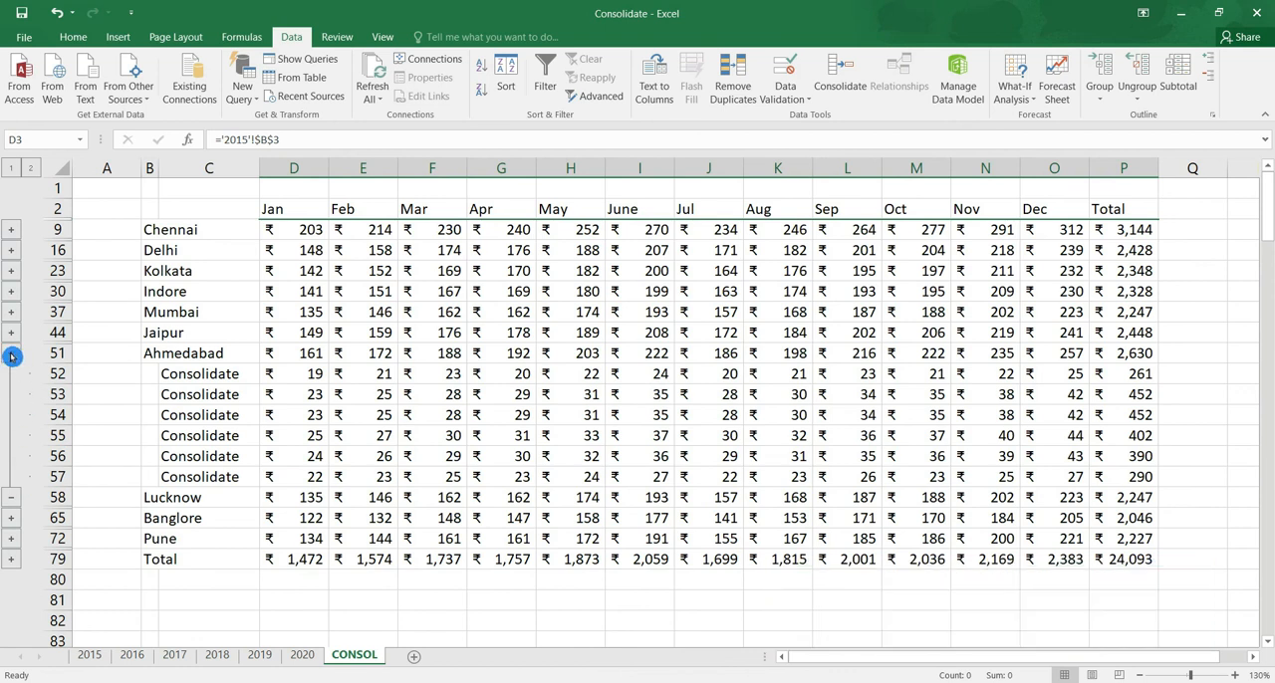
pyautogui.click(11, 168)
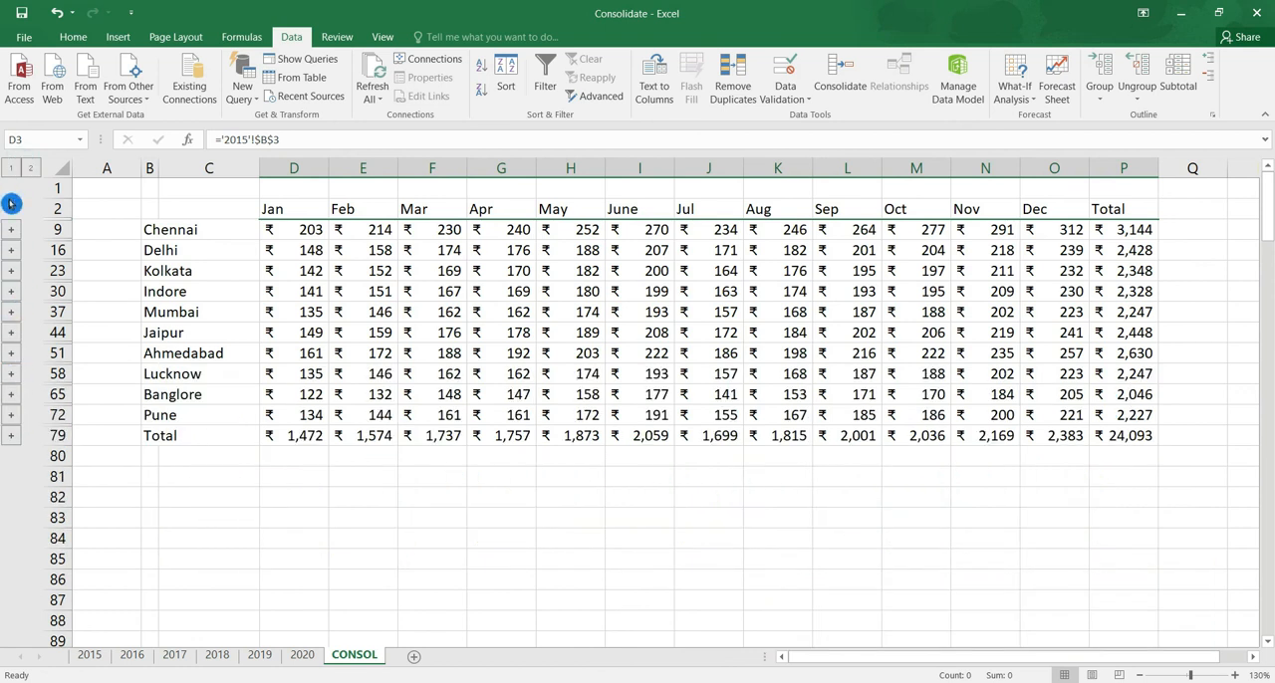
pyautogui.click(16, 167)
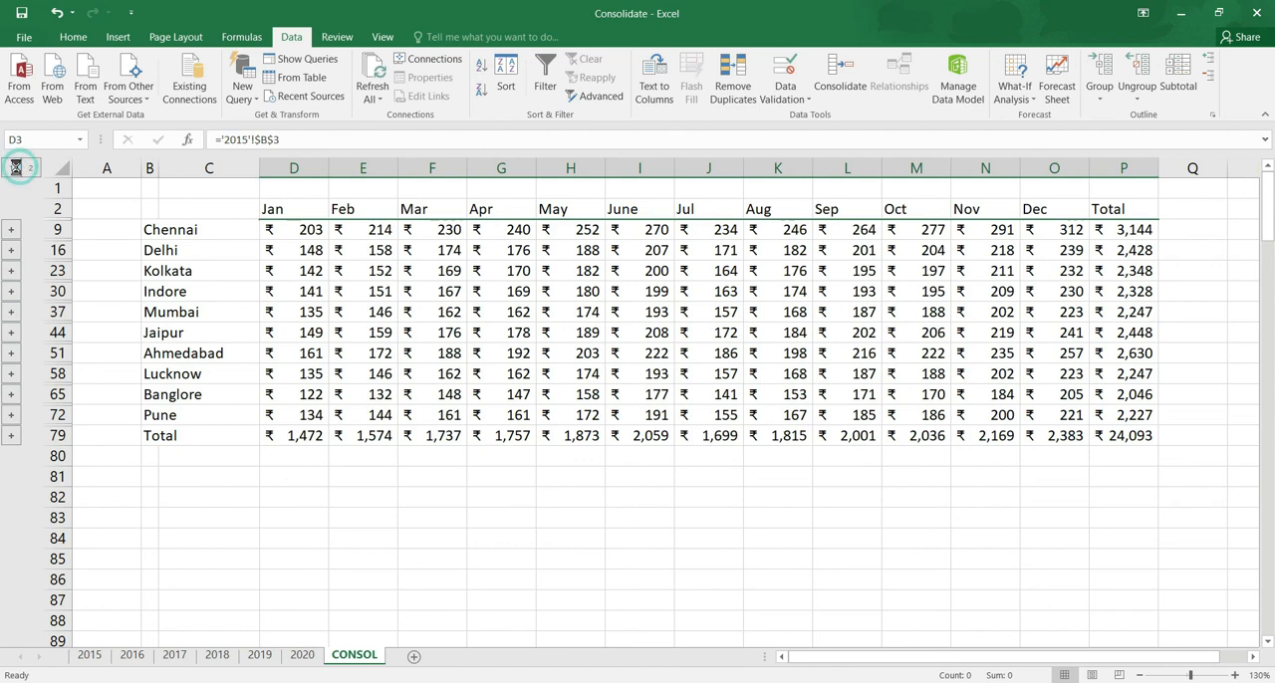
pyautogui.click(31, 168)
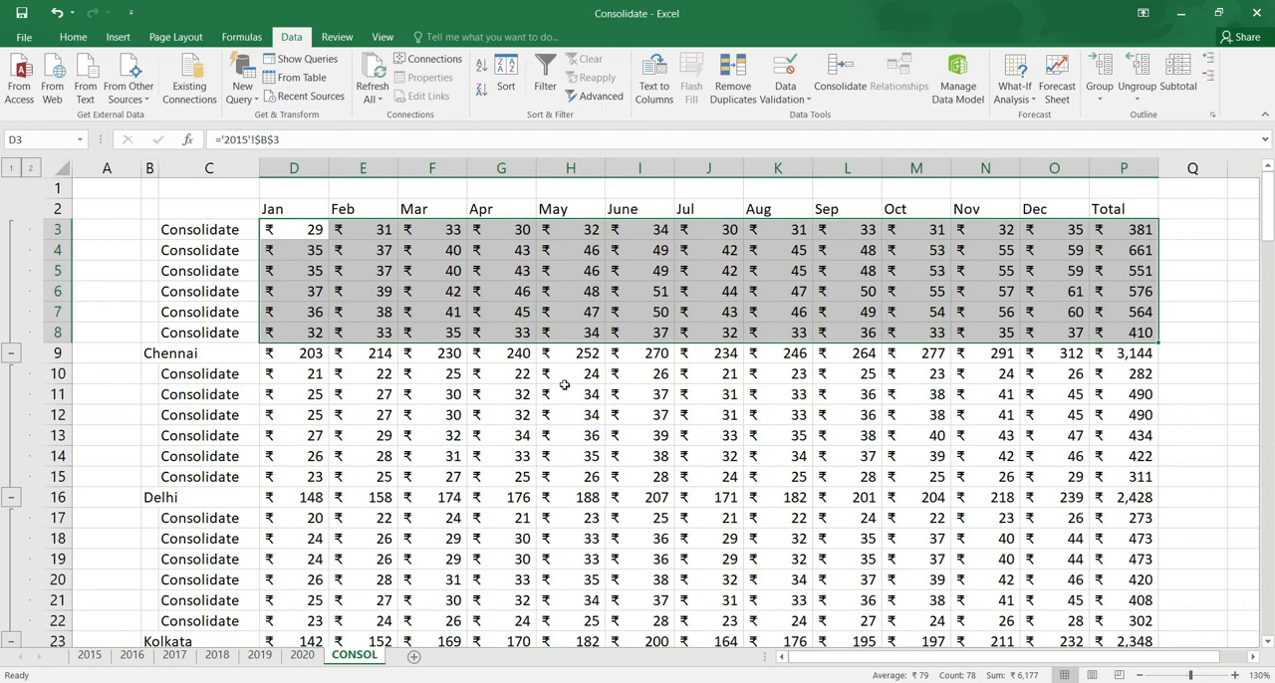
pyautogui.moveTo(1269, 231)
pyautogui.mouseDown()
pyautogui.moveTo(1268, 353)
pyautogui.moveTo(1263, 213)
pyautogui.mouseUp()
pyautogui.click(15, 174)
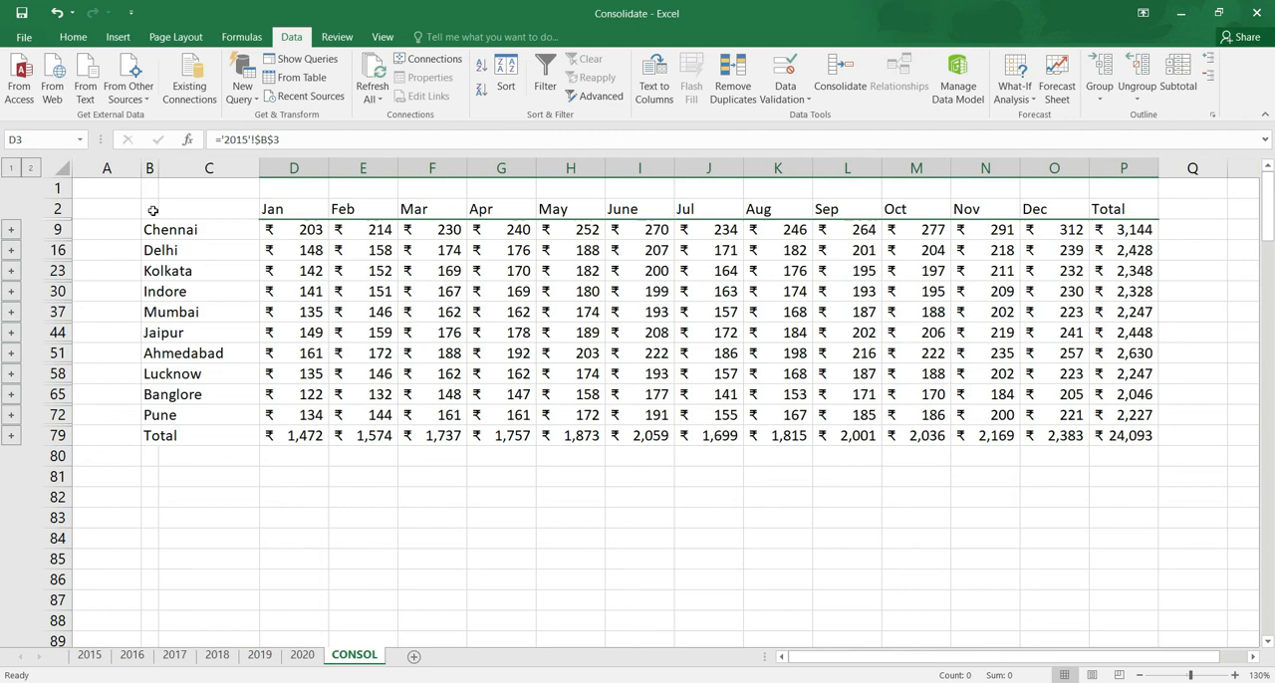
# Select the whole consolidated table from B2 to P79
pyautogui.moveTo(153, 210); pyautogui.dragTo(1106, 435)
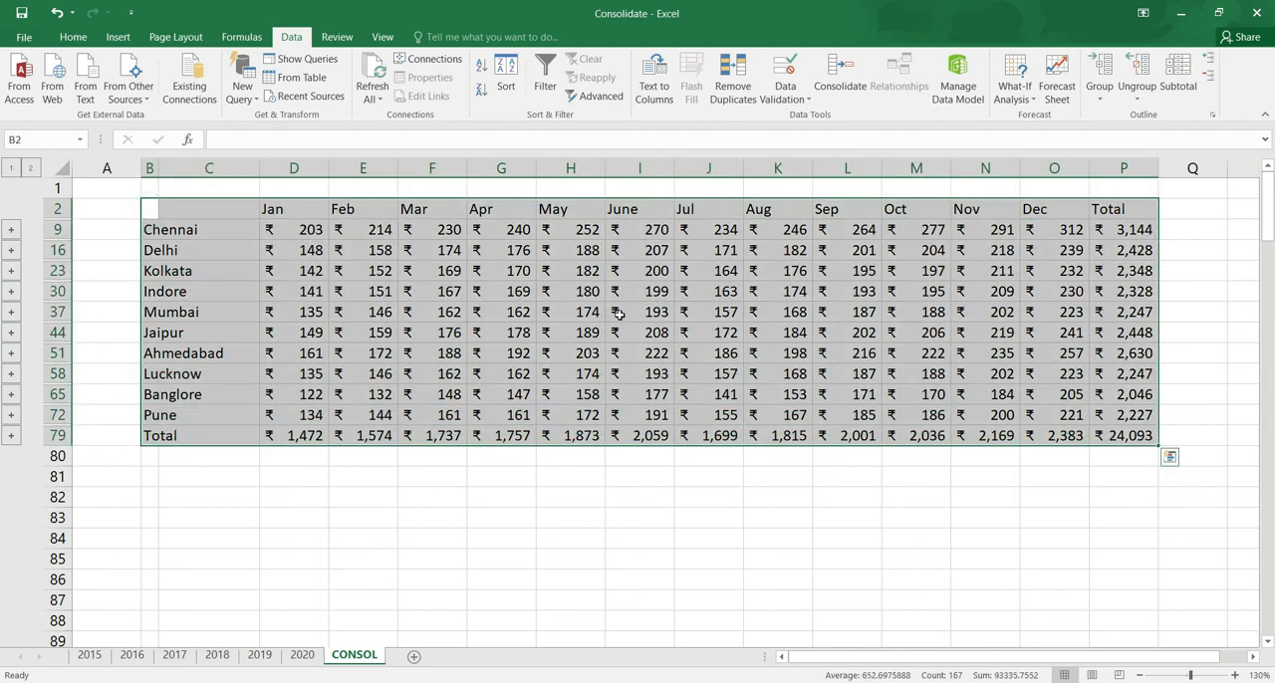